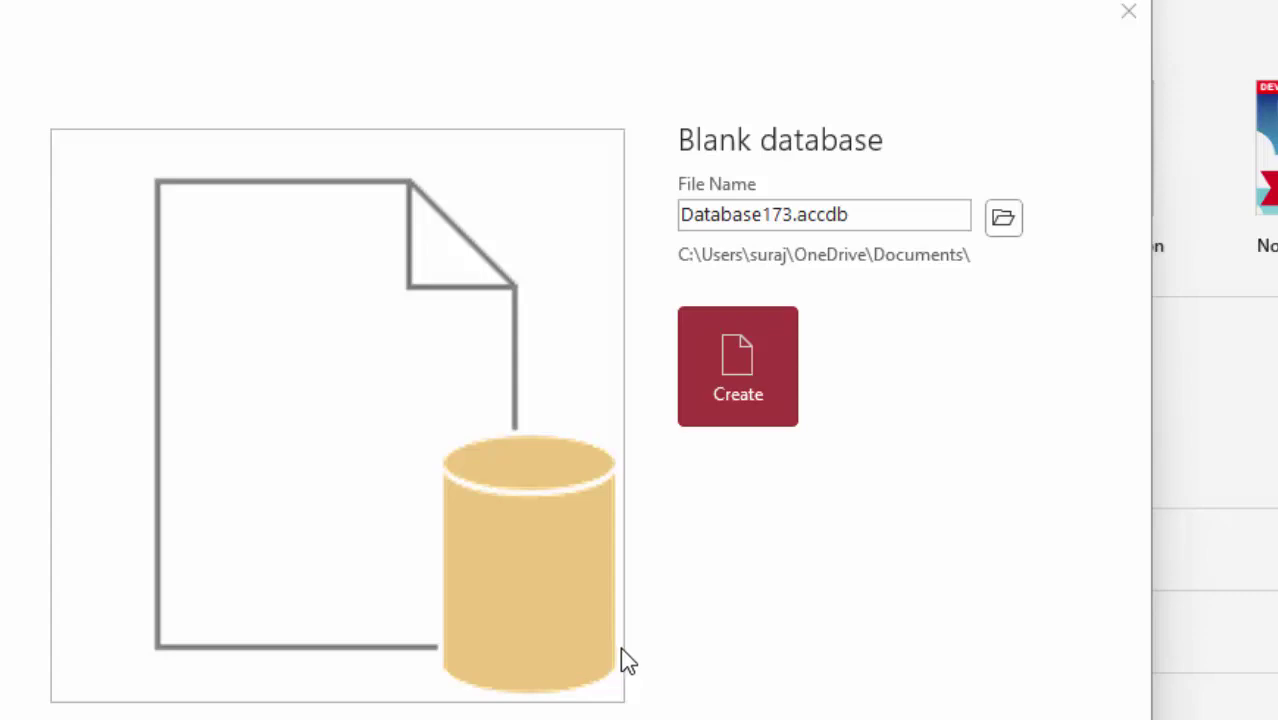
Step: Create the blank database Database173.accdb
click(743, 377)
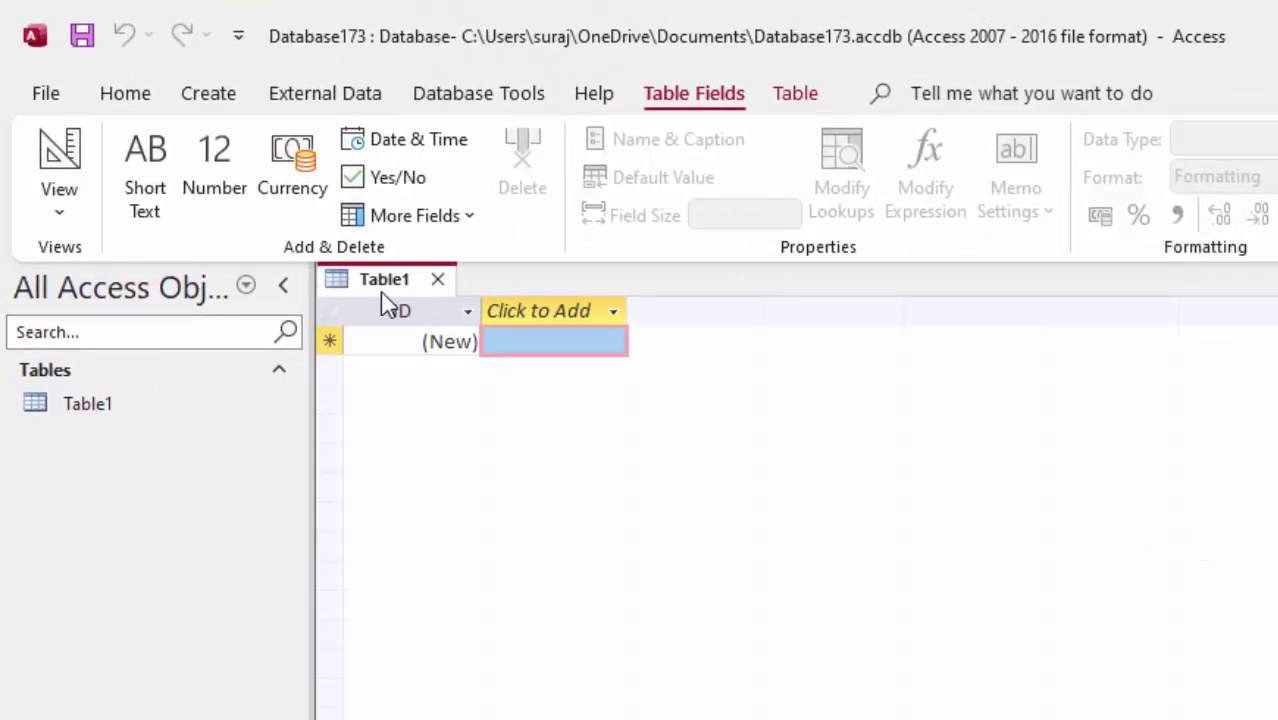
Step: Close Table1 unsaved and open a new Query Design query, Query1, in SQL View
click(82, 220)
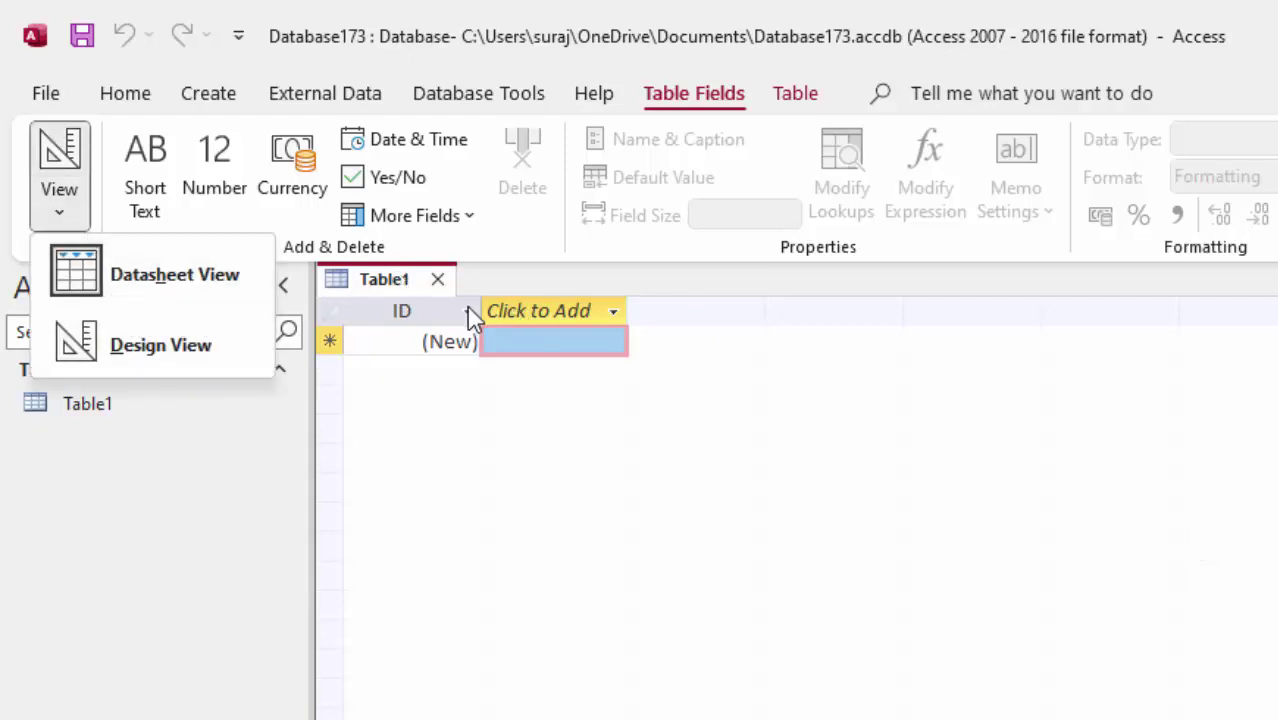
click(442, 285)
click(438, 280)
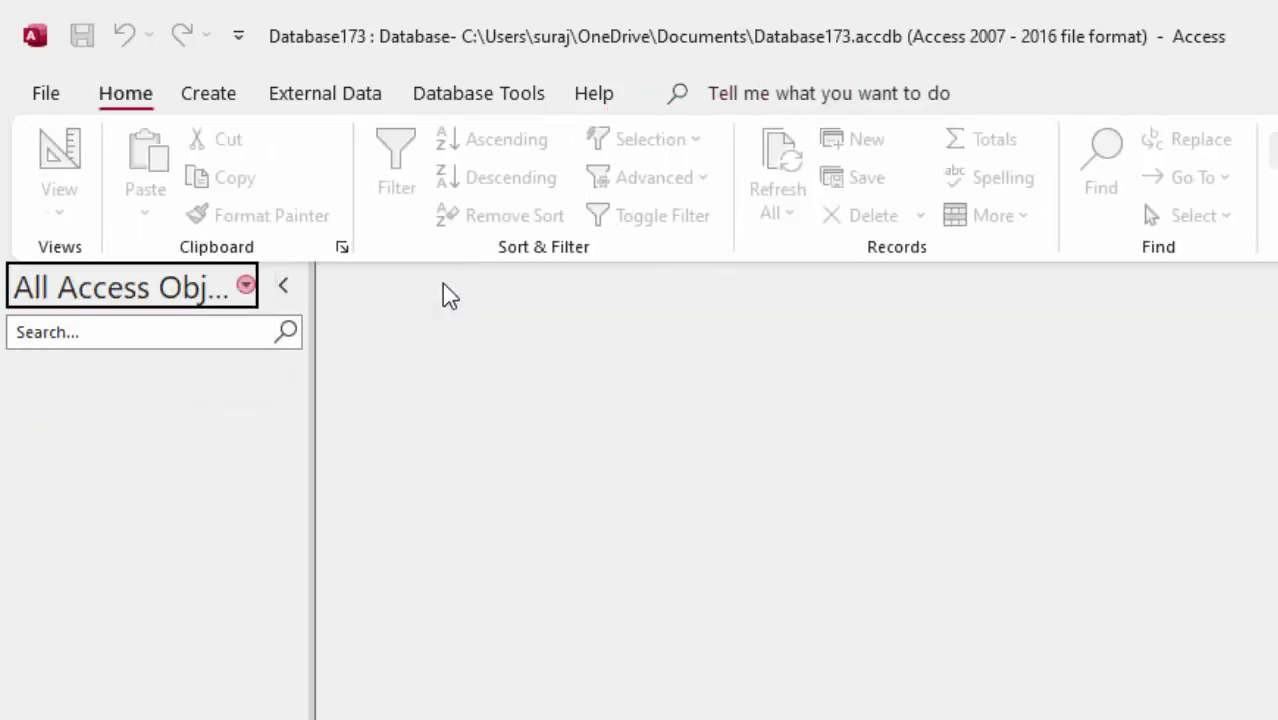
click(234, 100)
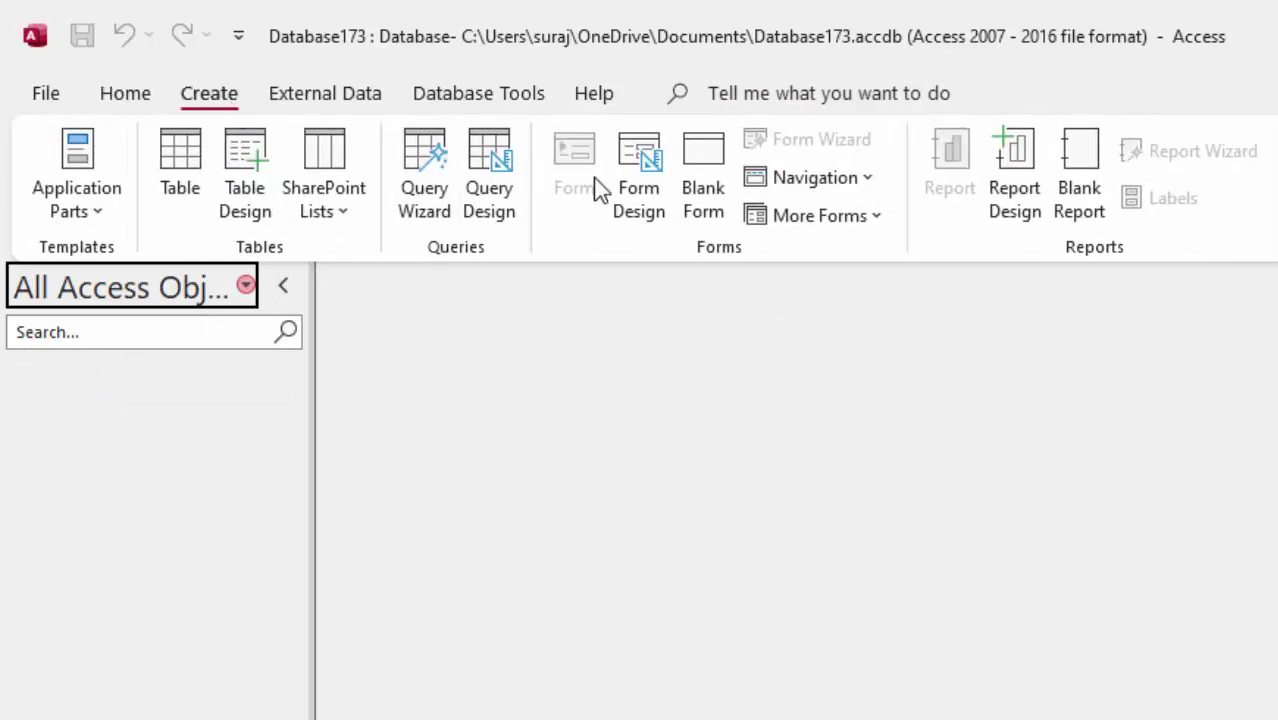
click(514, 160)
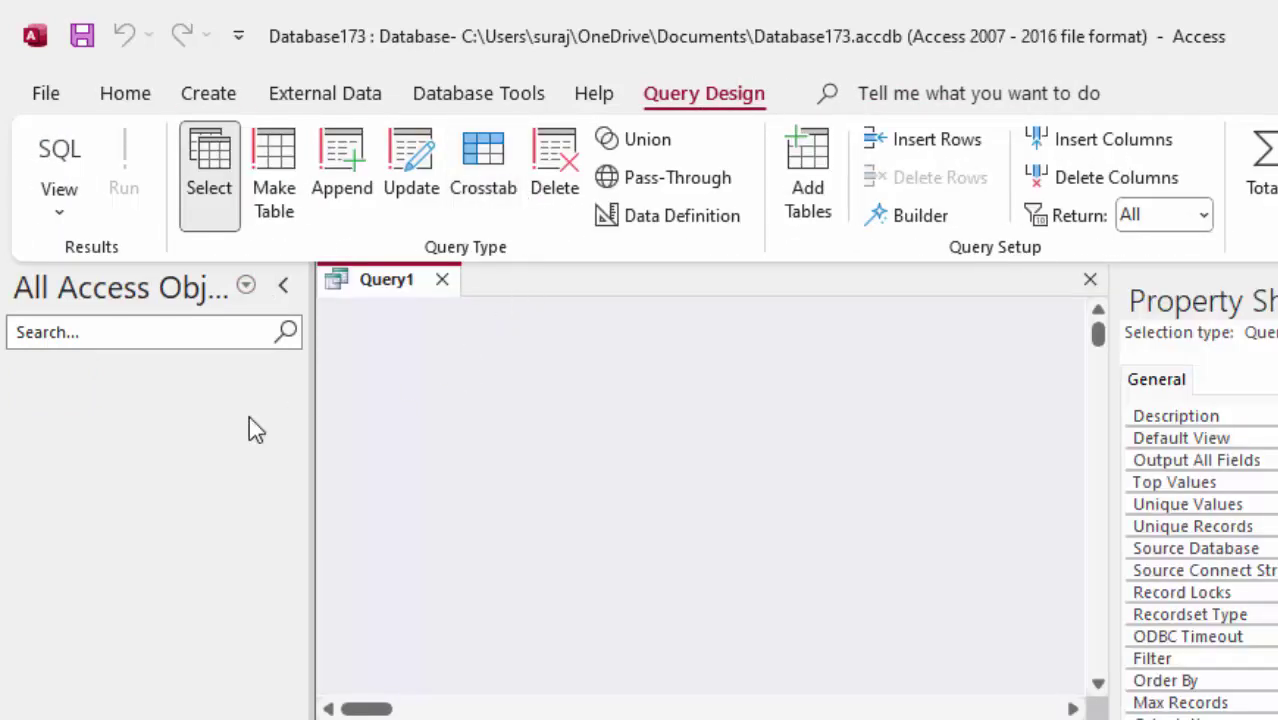
click(45, 152)
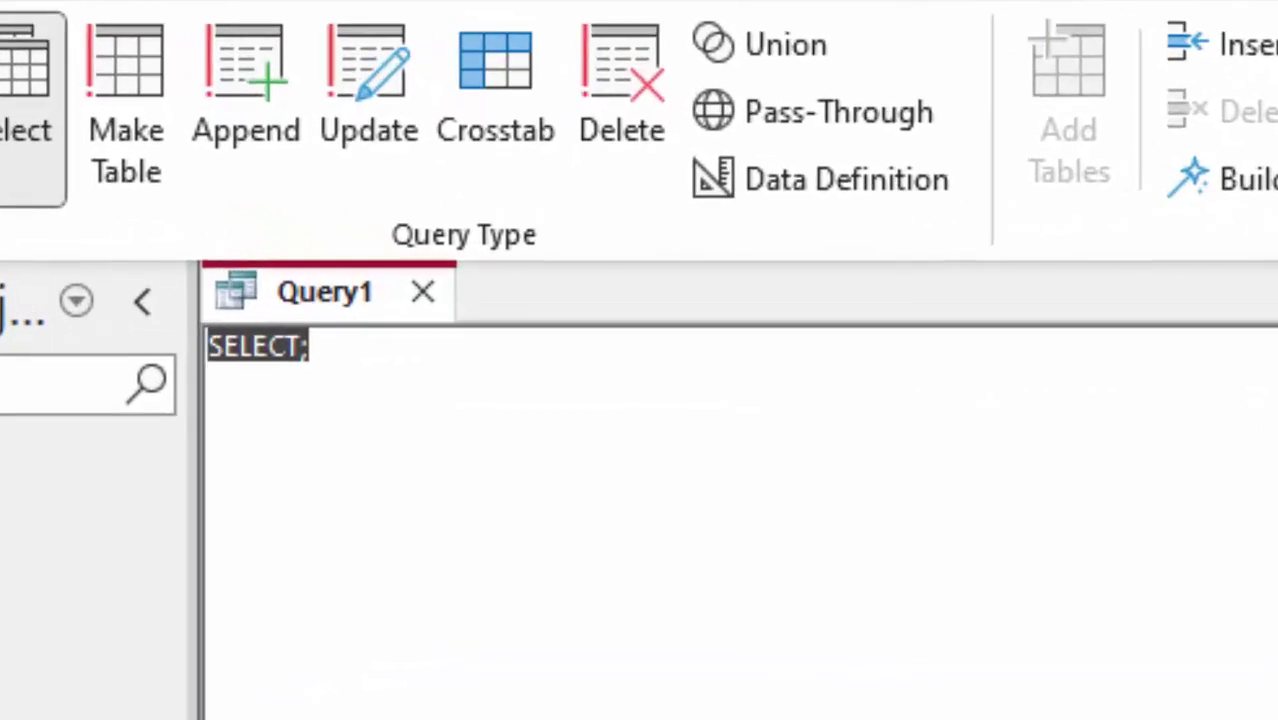
Step: Replace 'SELECT;' with 'Name_of_Product text,Price int,Unit float;', inserting the missing underscore
key(BackSpace)
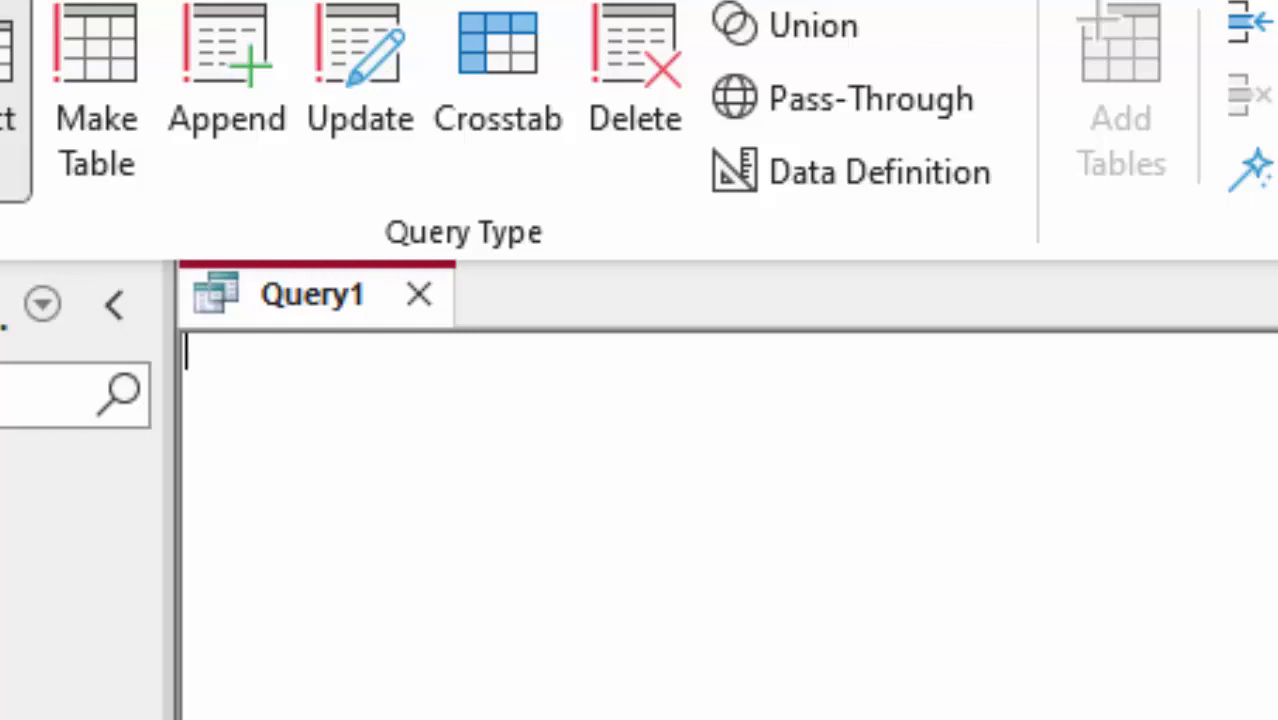
text(Name)
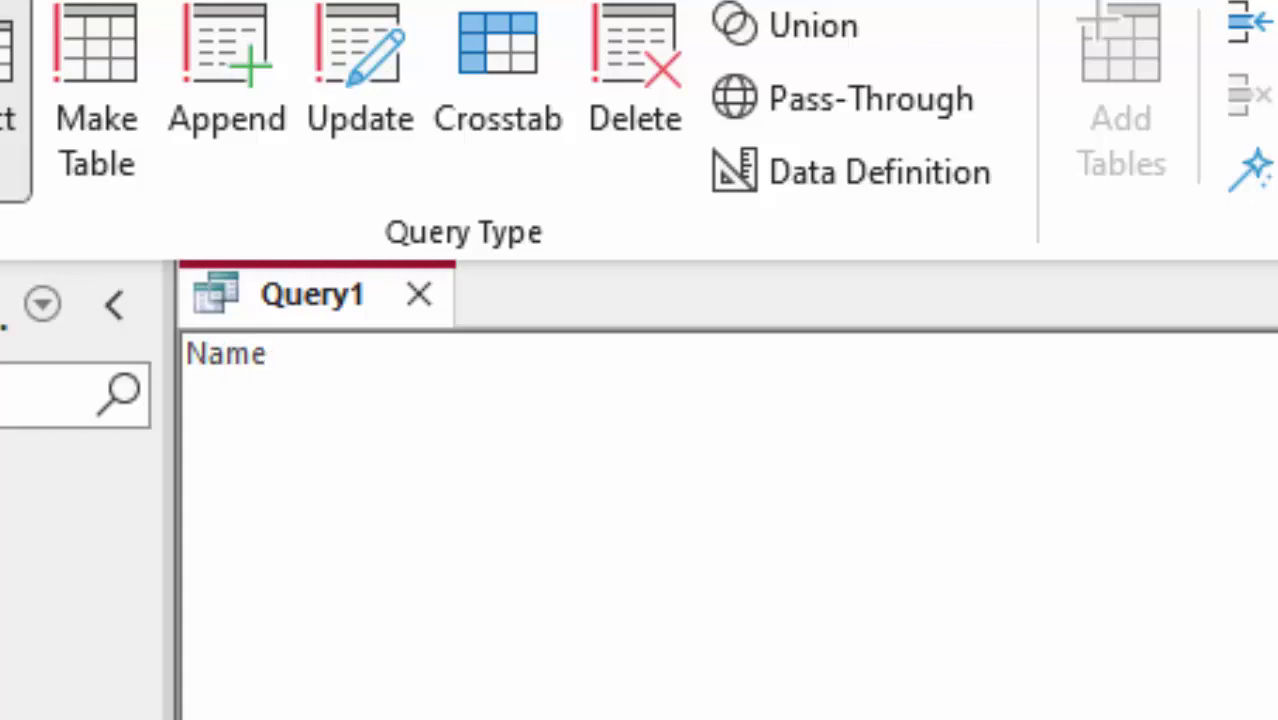
text(_o)
text(fPro)
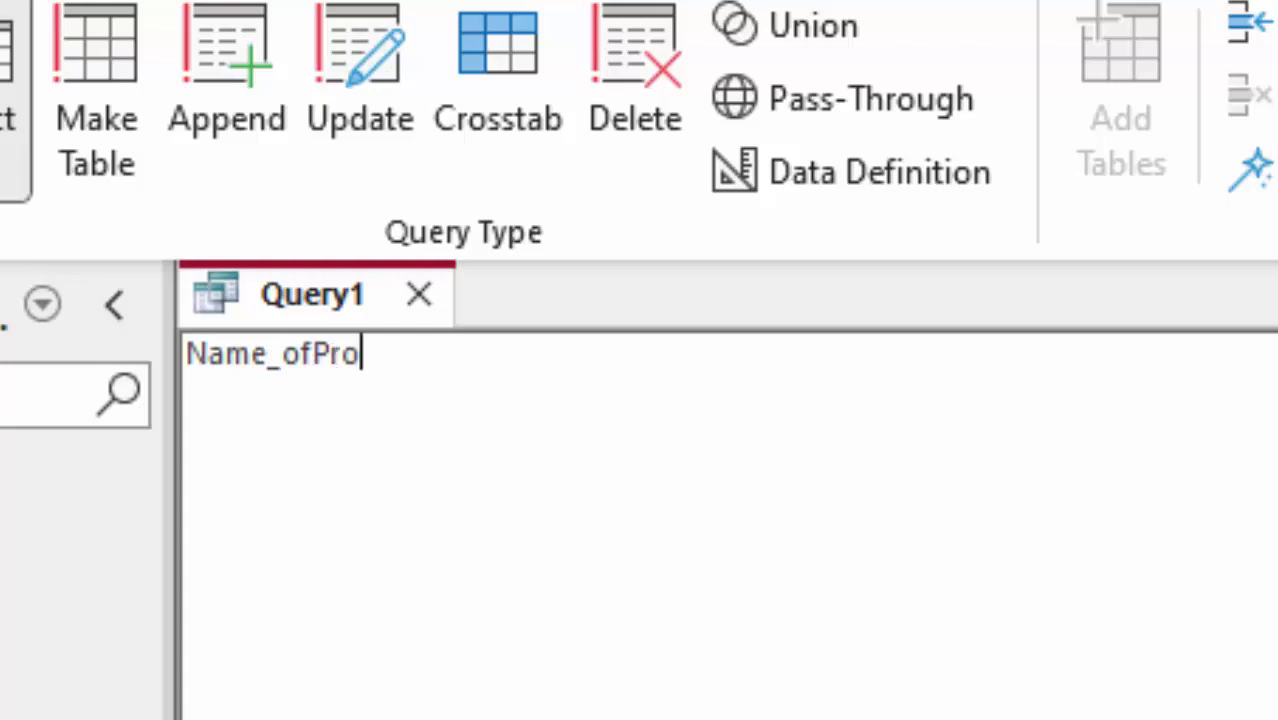
text(duct)
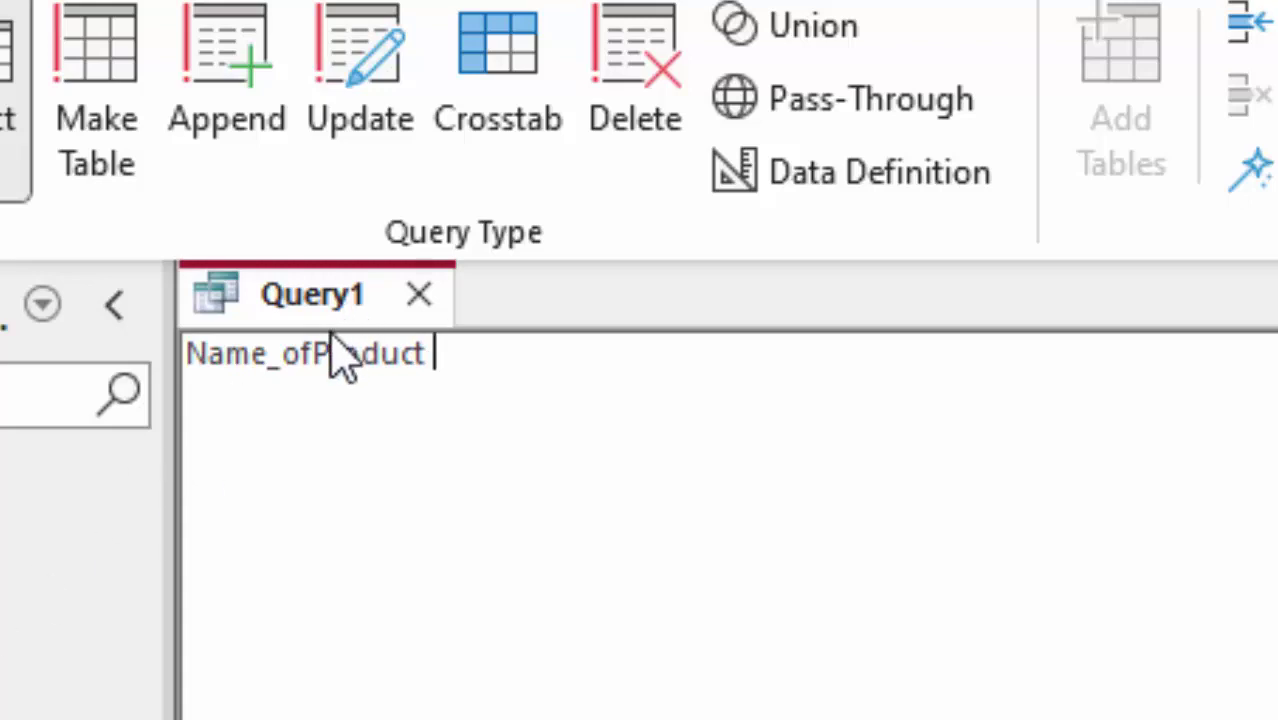
click(310, 372)
text(_)
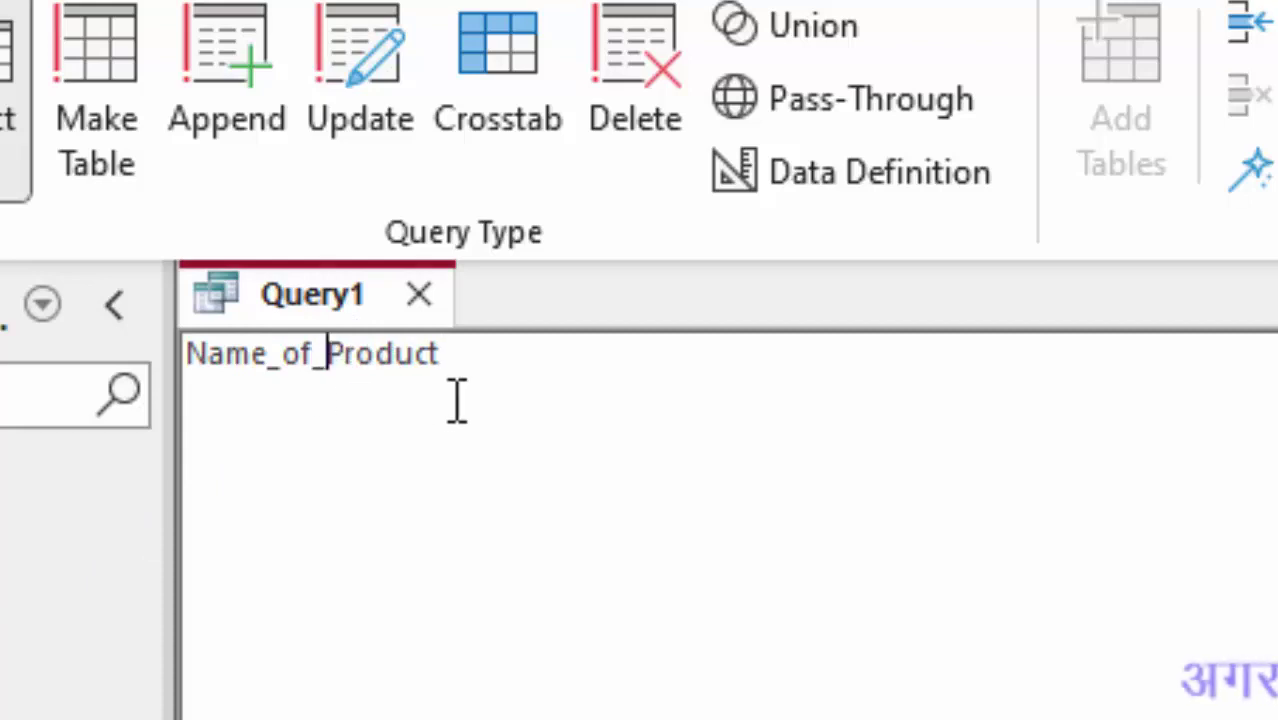
click(505, 360)
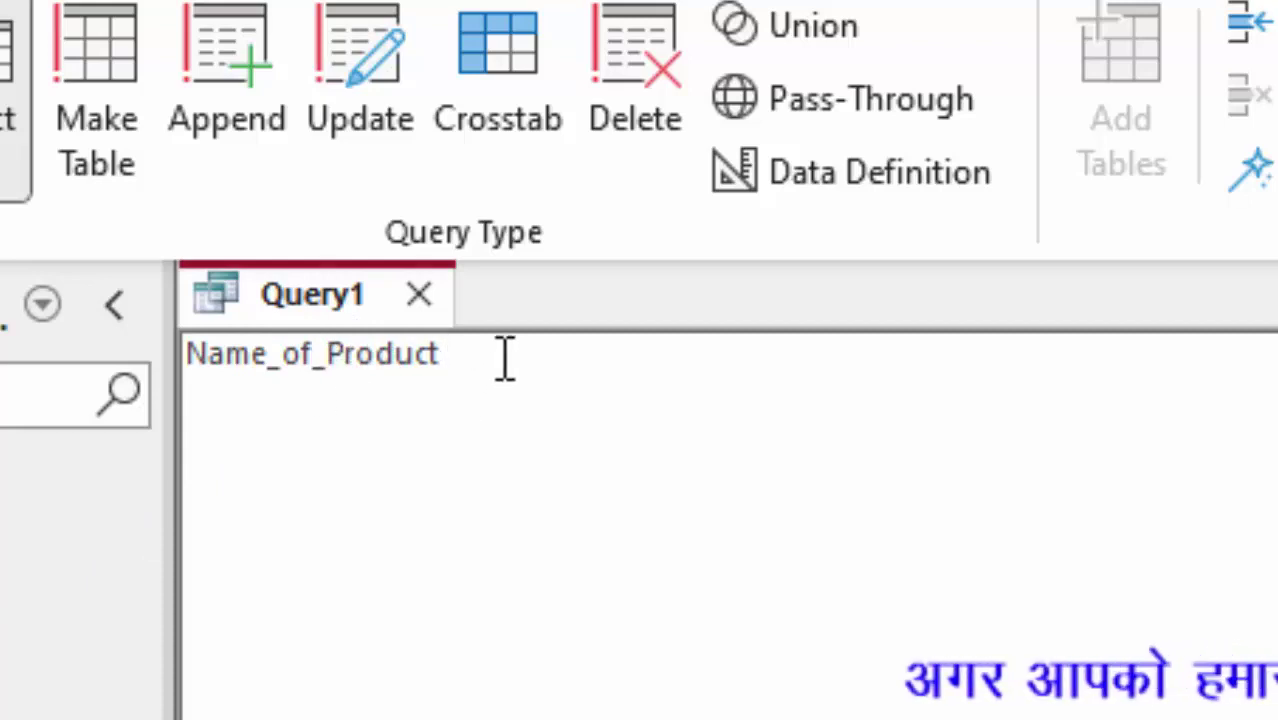
text( text)
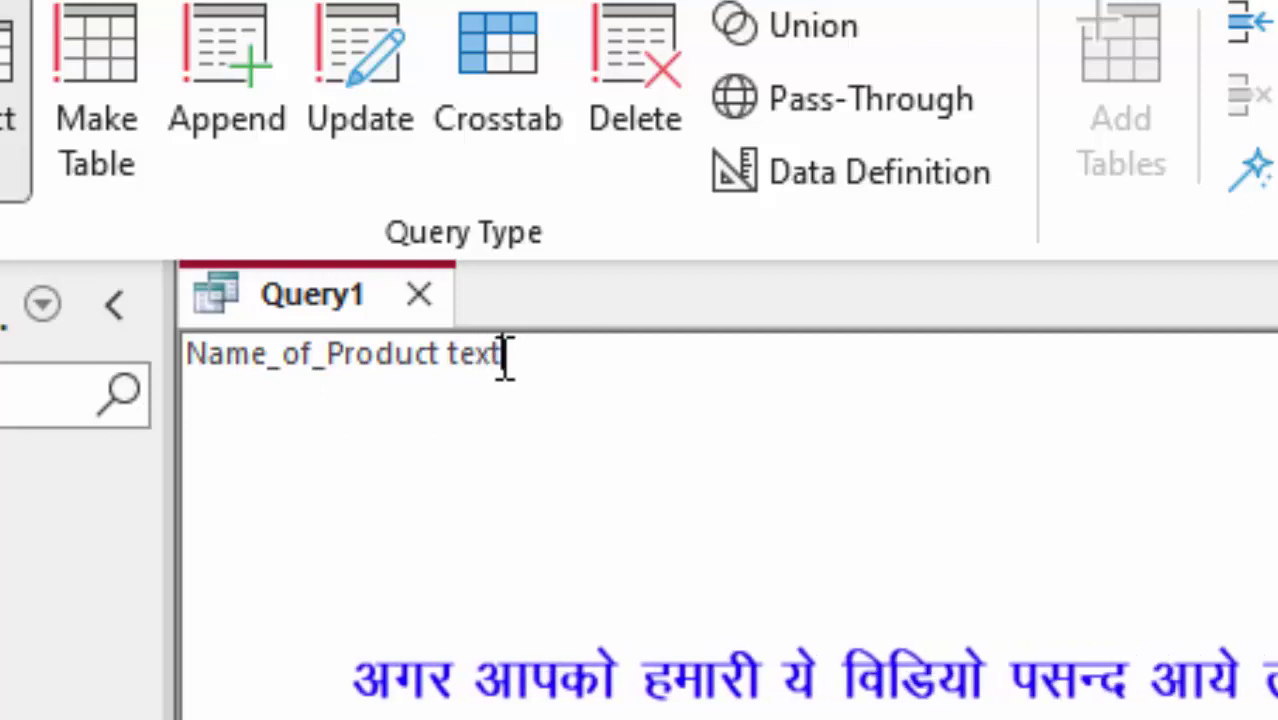
text(,)
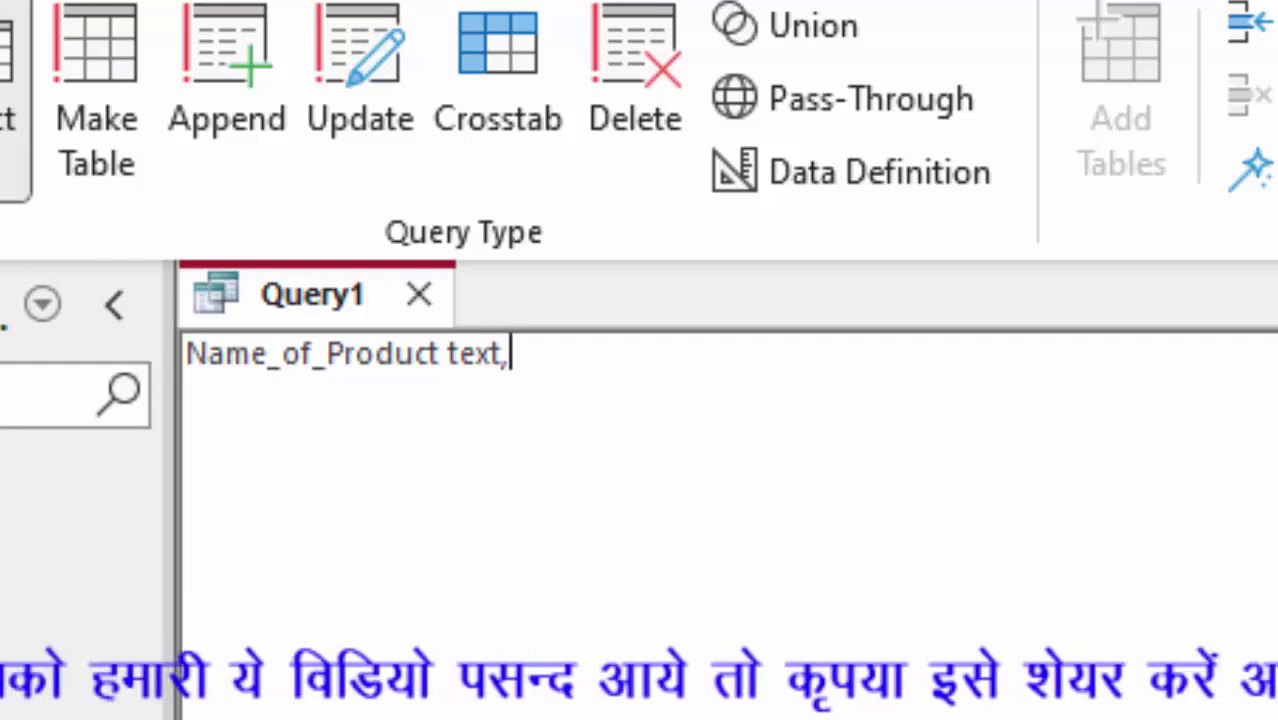
text(Price )
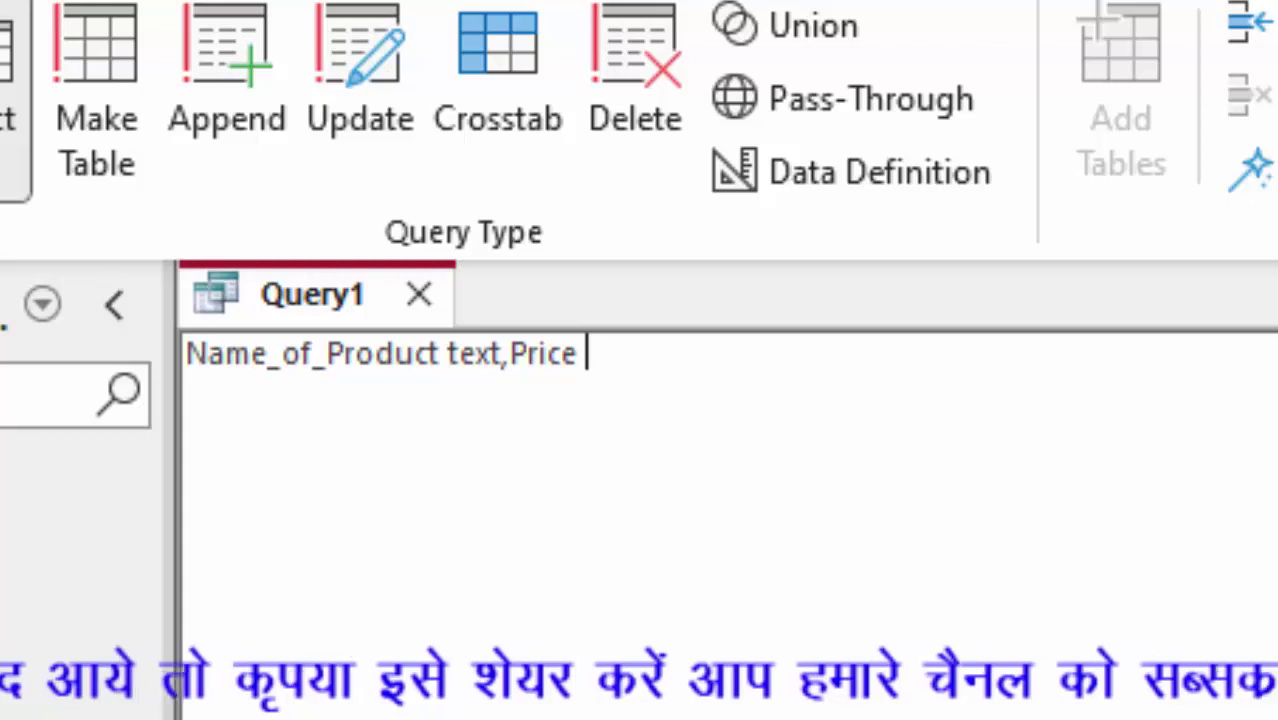
text(int)
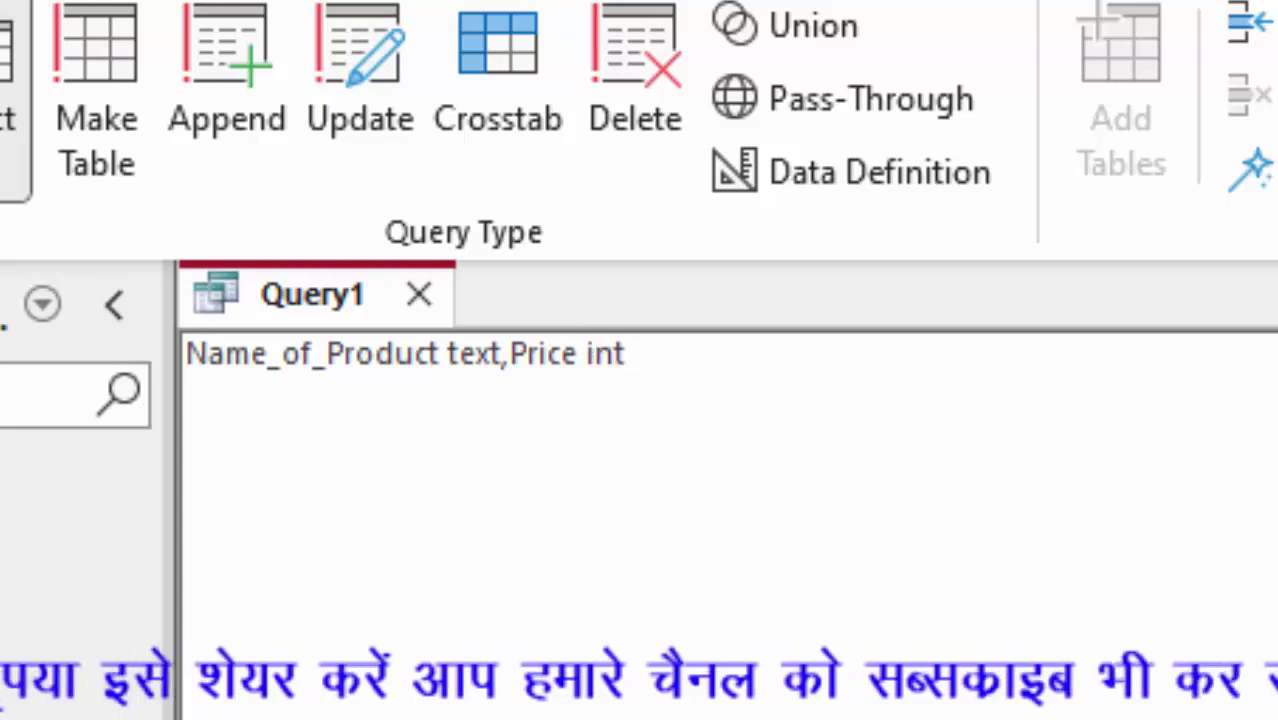
text(,)
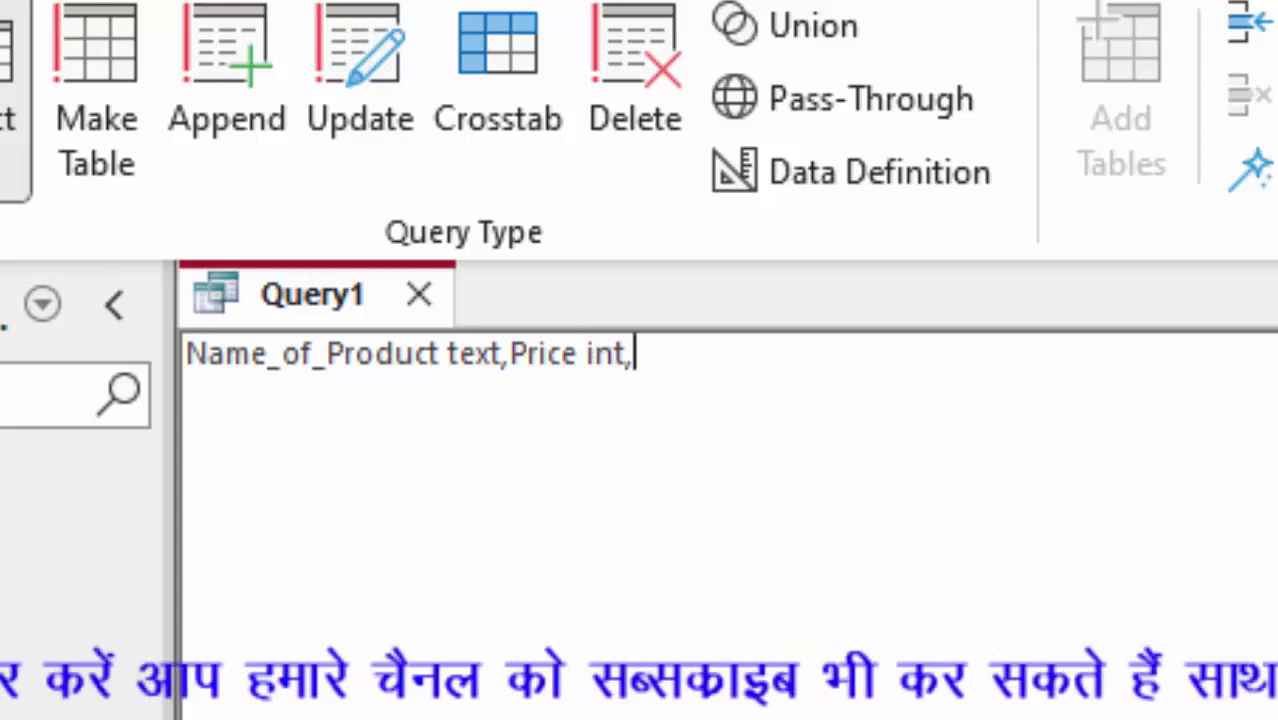
text(Unit)
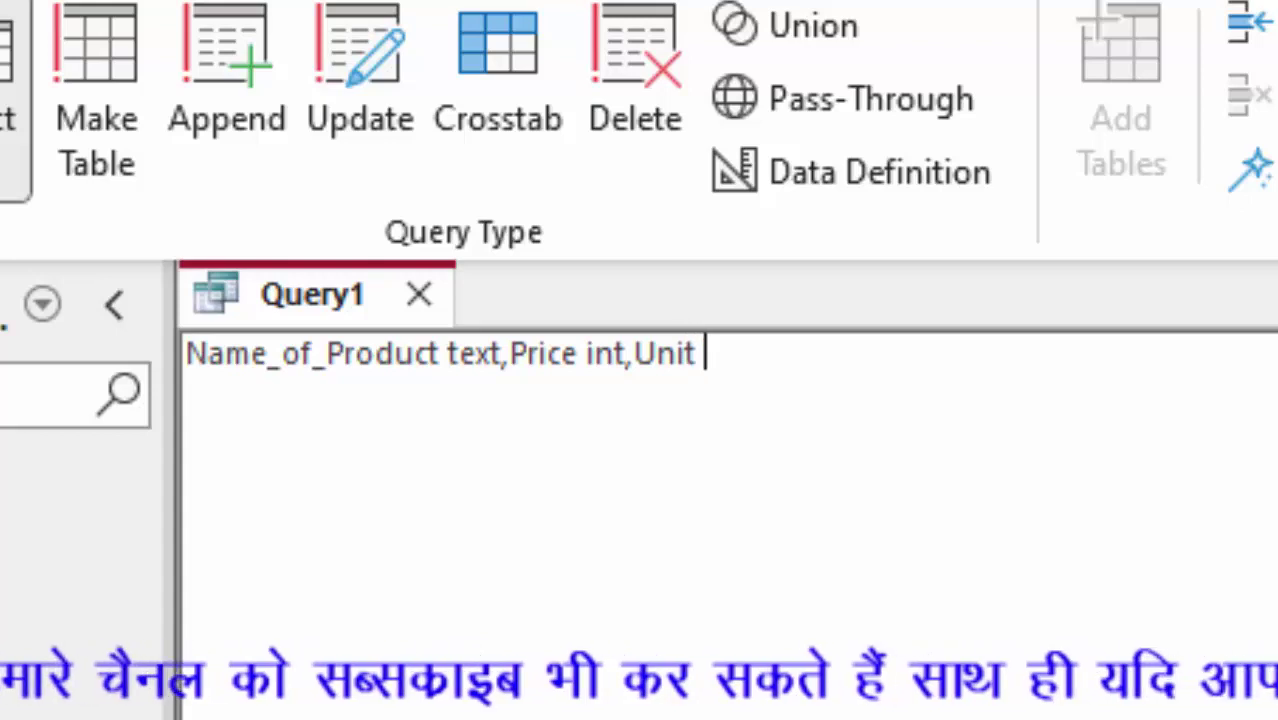
text( float)
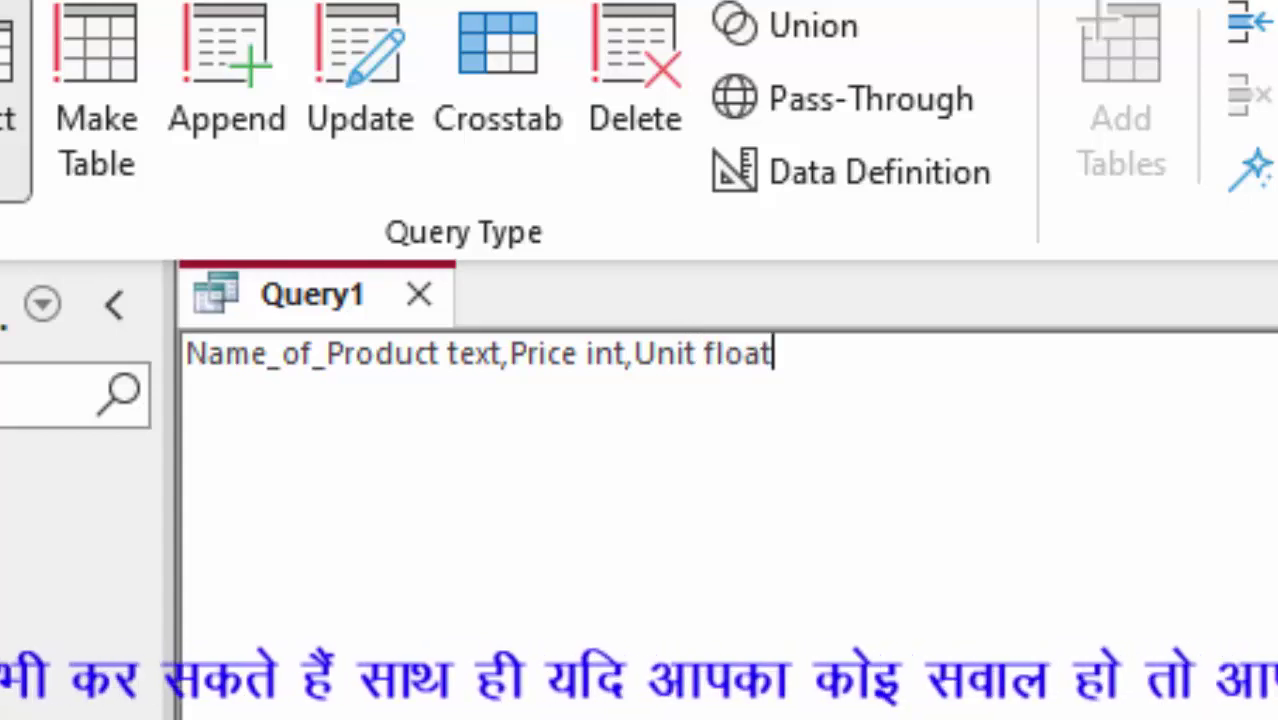
text(;)
Step: Wrap the column list into 'Create table Product(...)', closing the bracket before the semicolon
click(186, 354)
text(Cre)
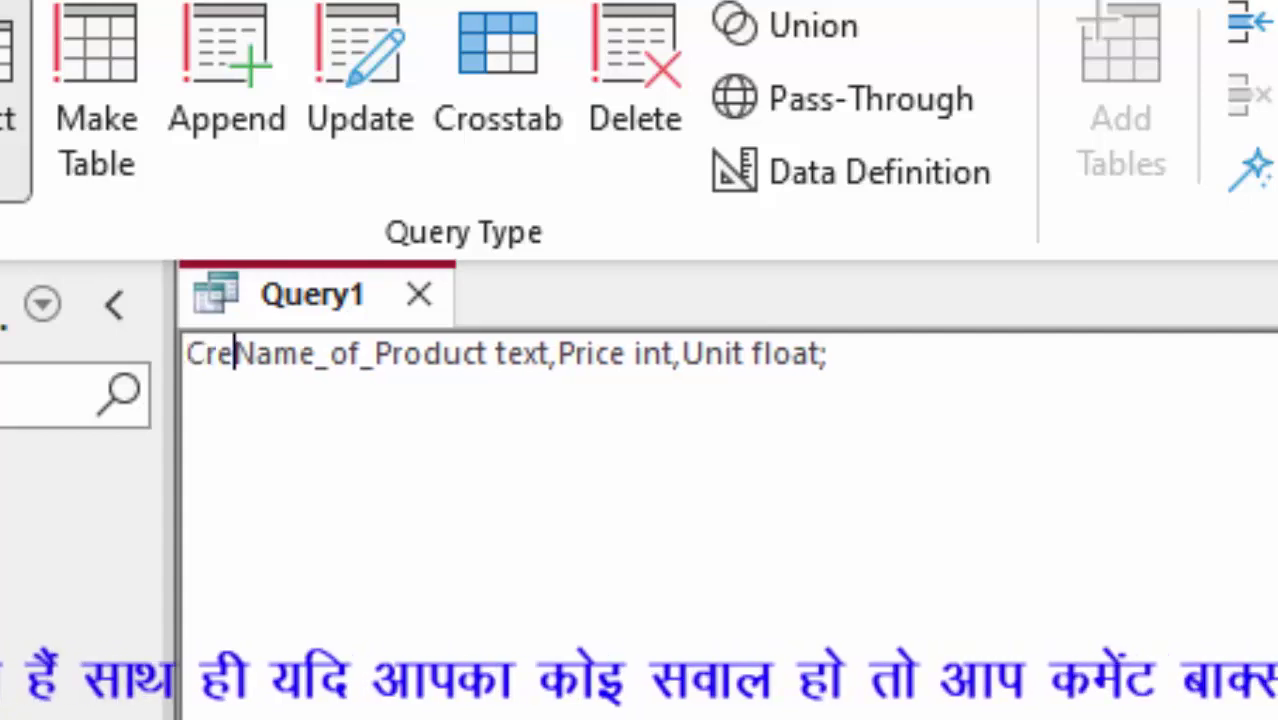
text(ate )
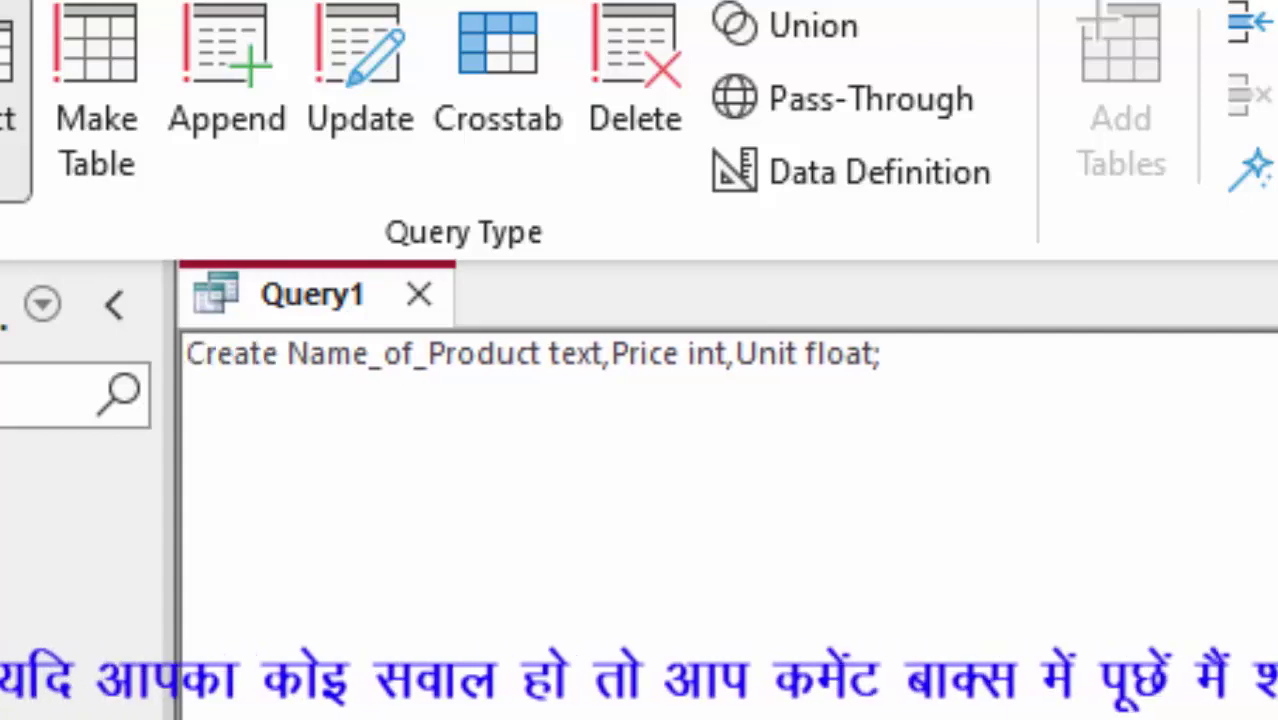
text(table)
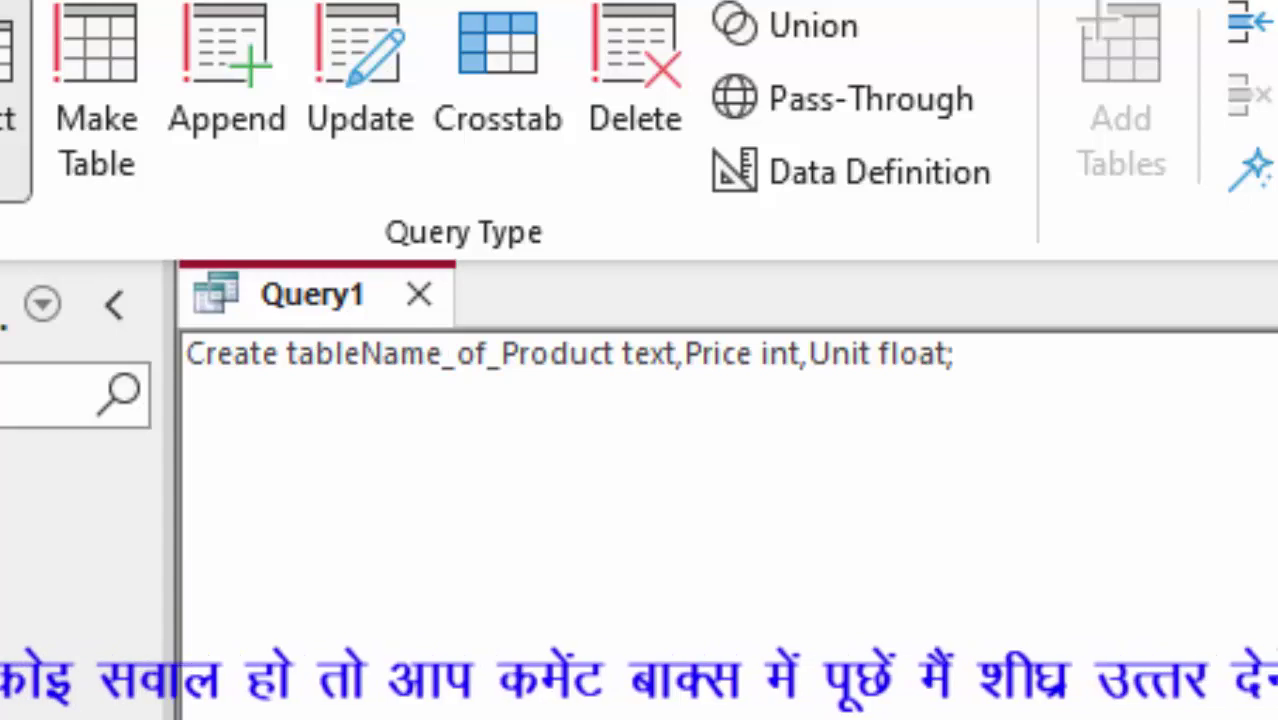
text( P)
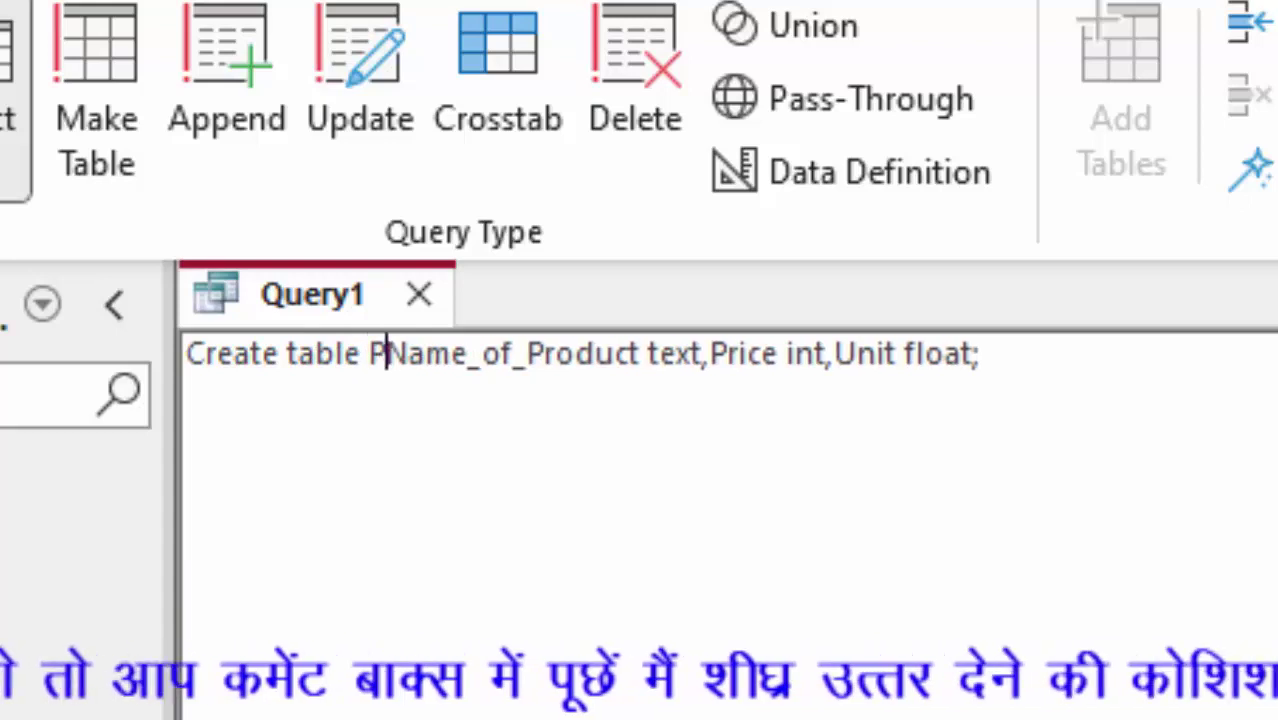
text(roduct)
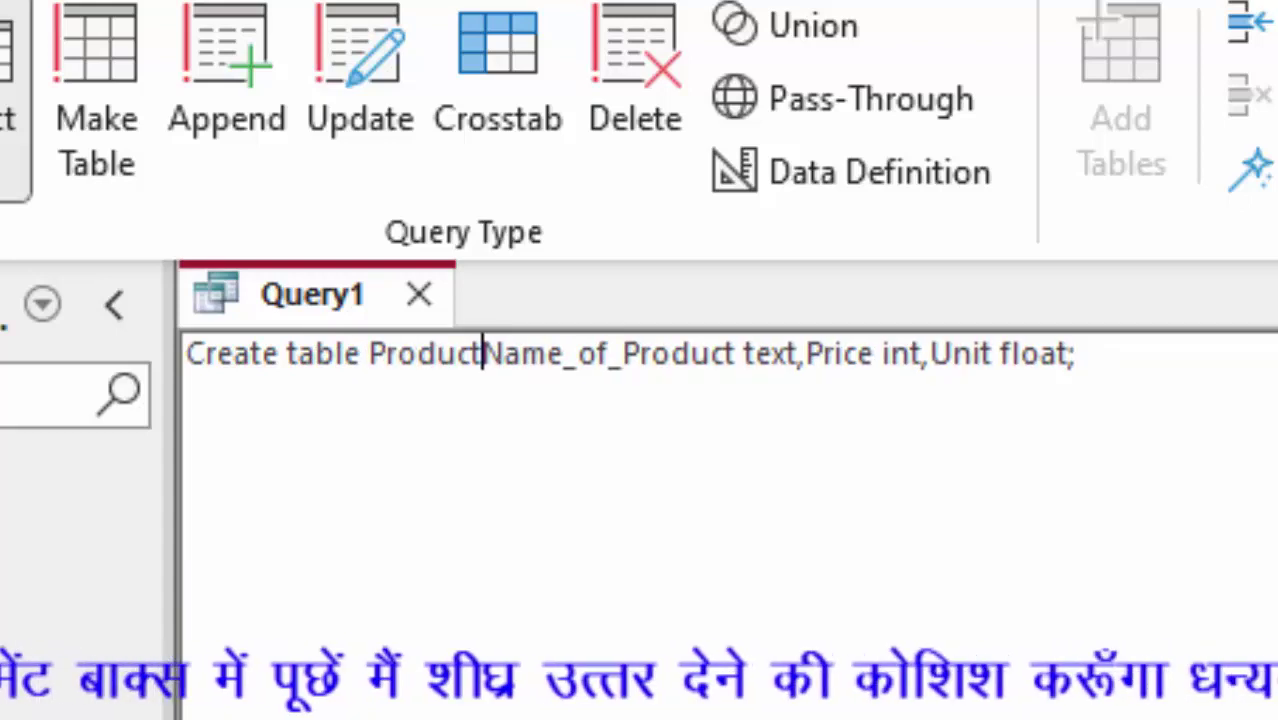
text(()
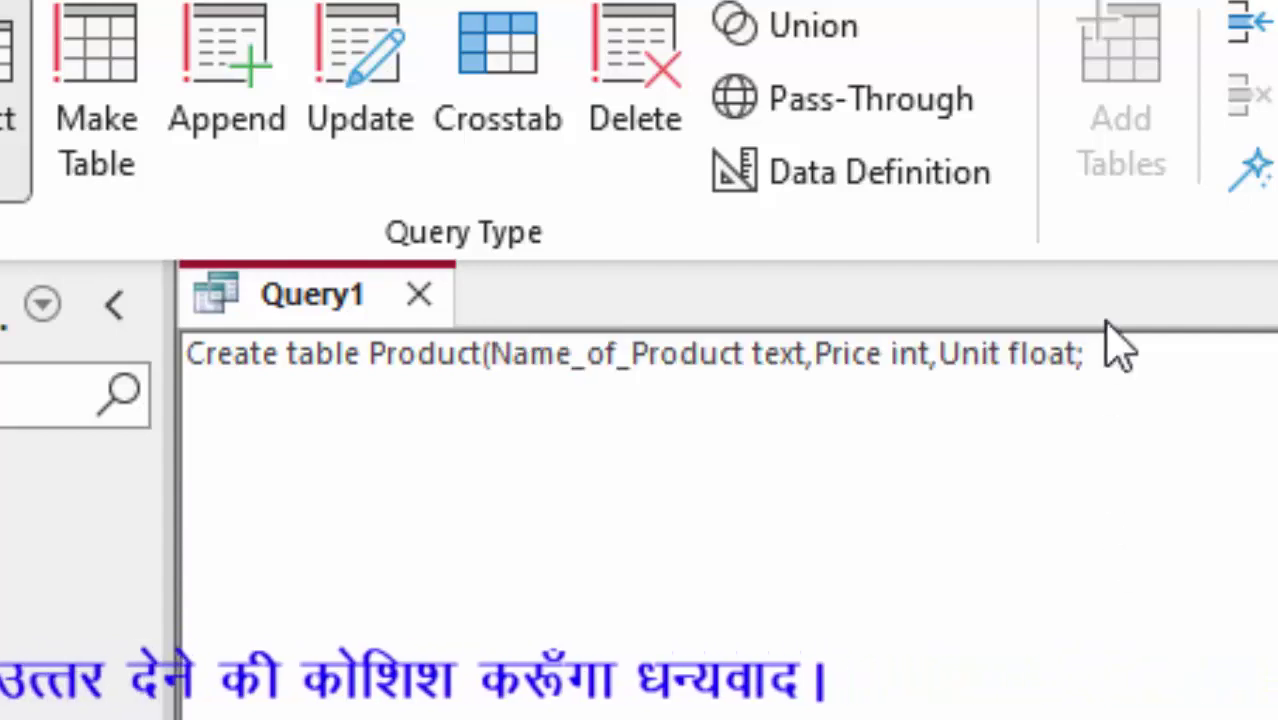
click(1078, 358)
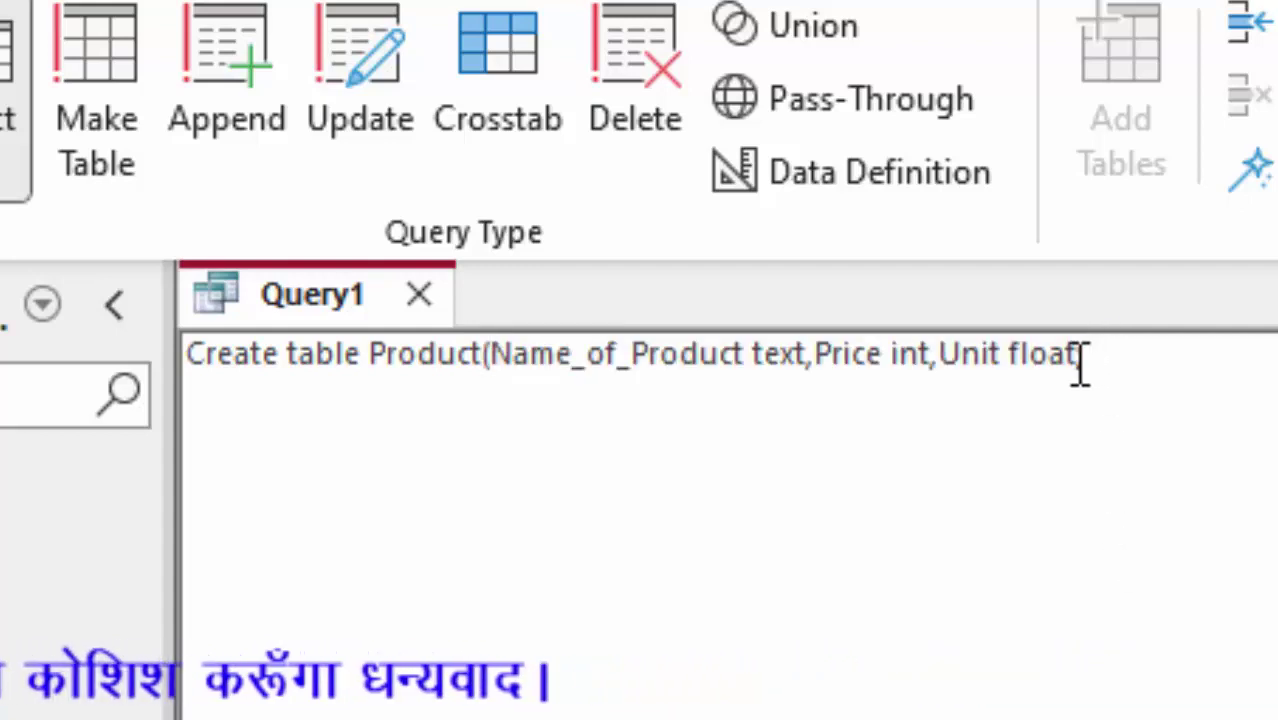
text();)
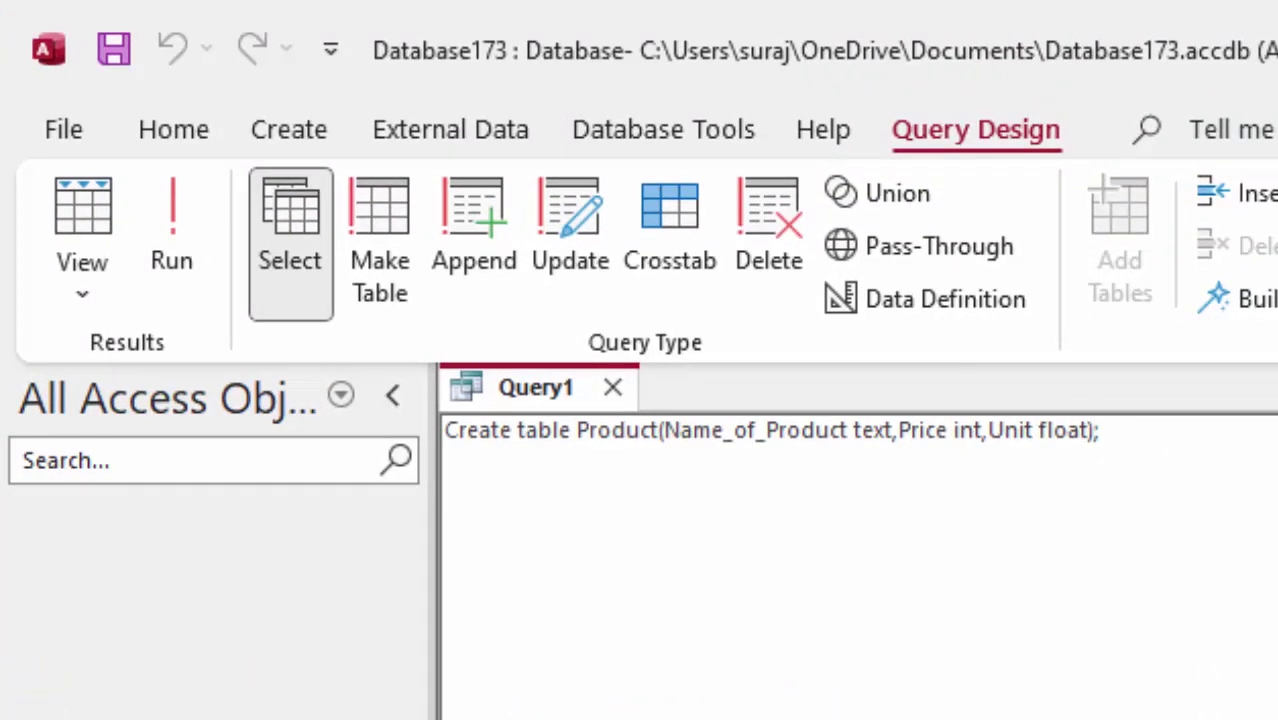
Step: Run the statement and open the new Product table to confirm its three empty fields
click(196, 213)
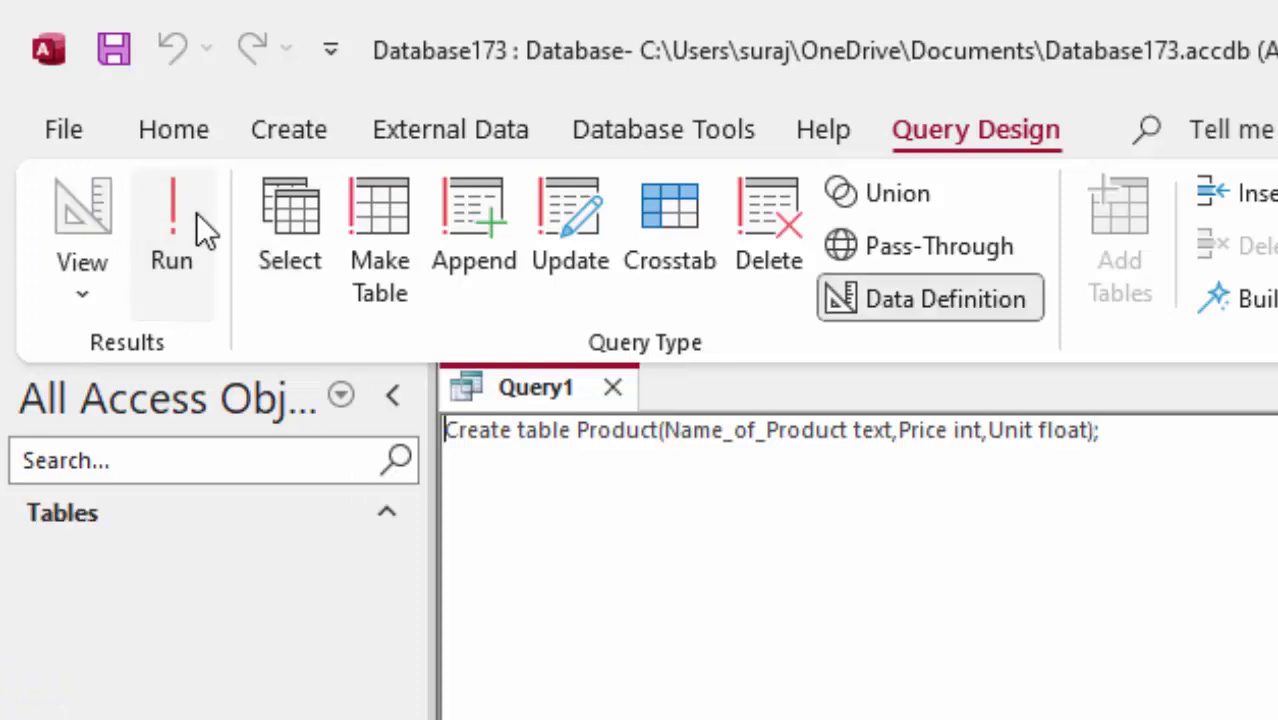
click(262, 577)
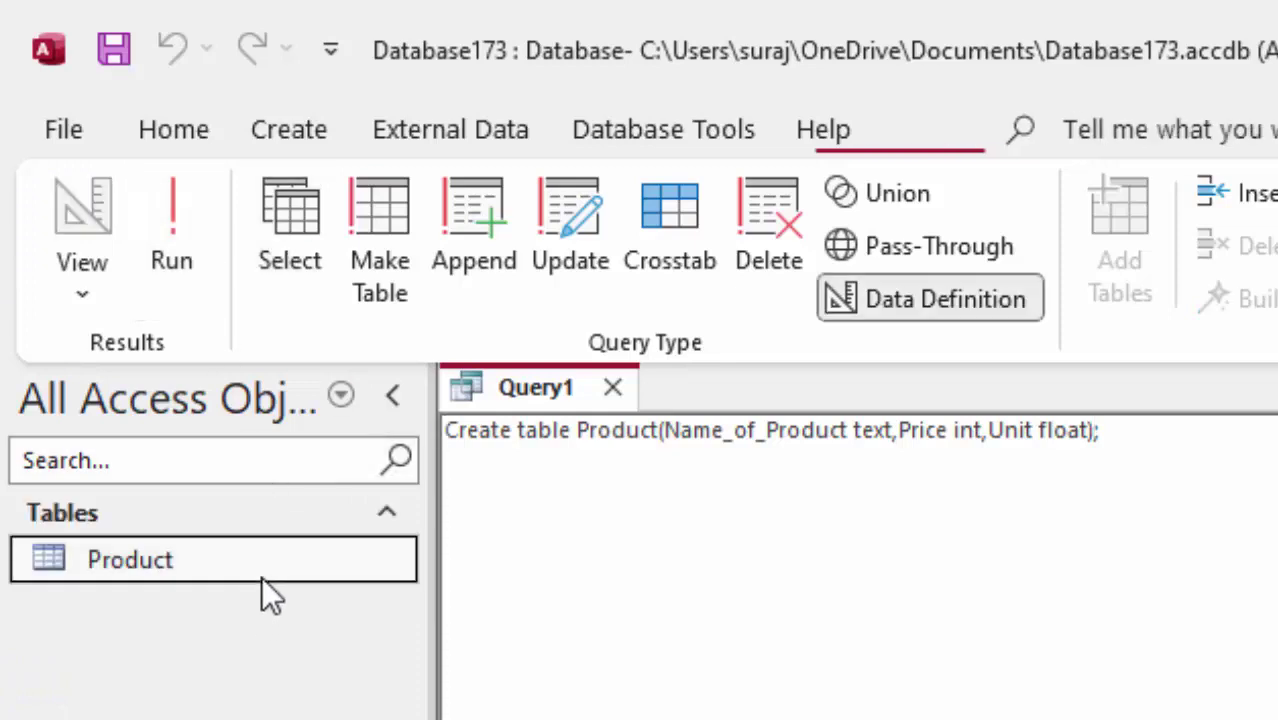
double_click(262, 590)
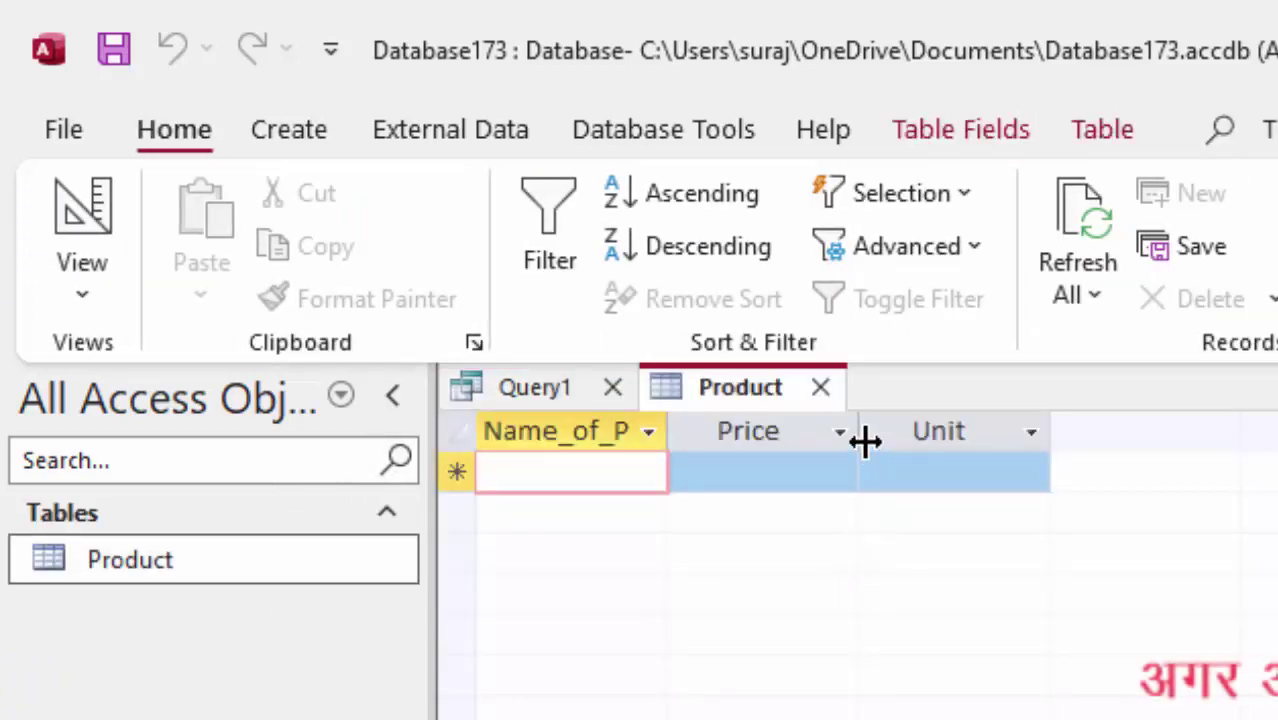
click(820, 387)
Step: Close the data-definition query, saving it as Query1
click(605, 394)
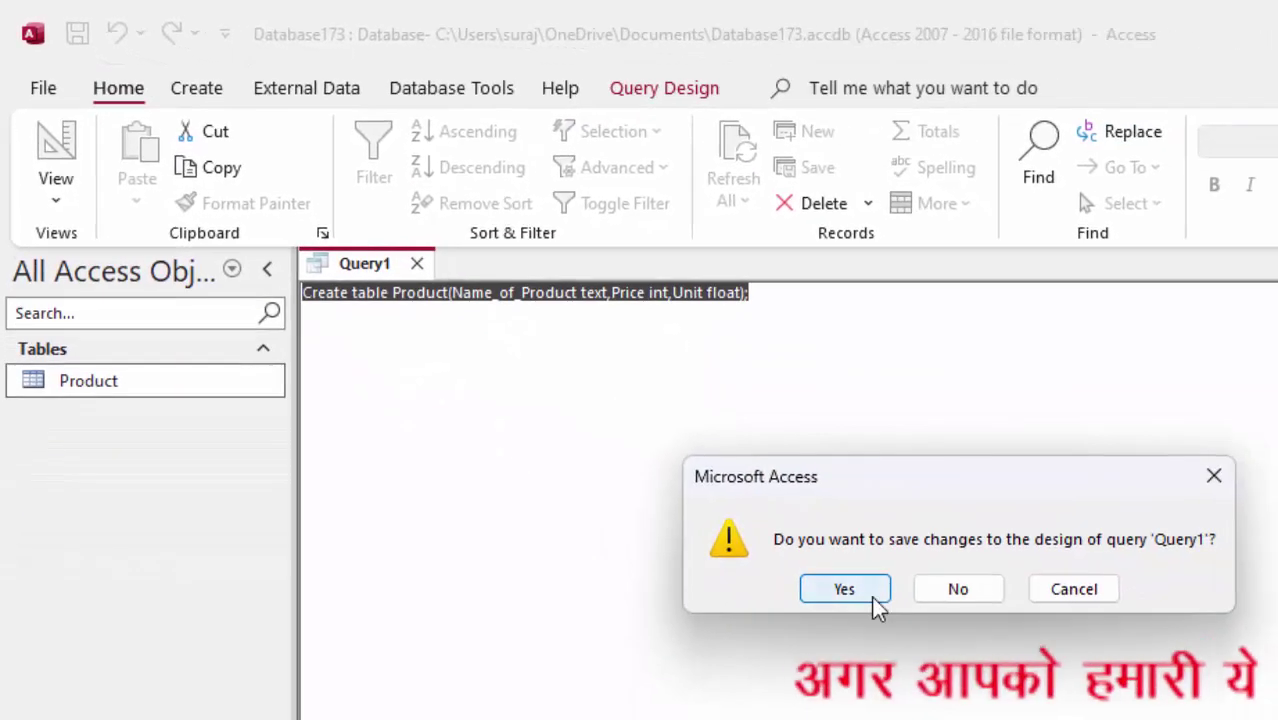
click(870, 597)
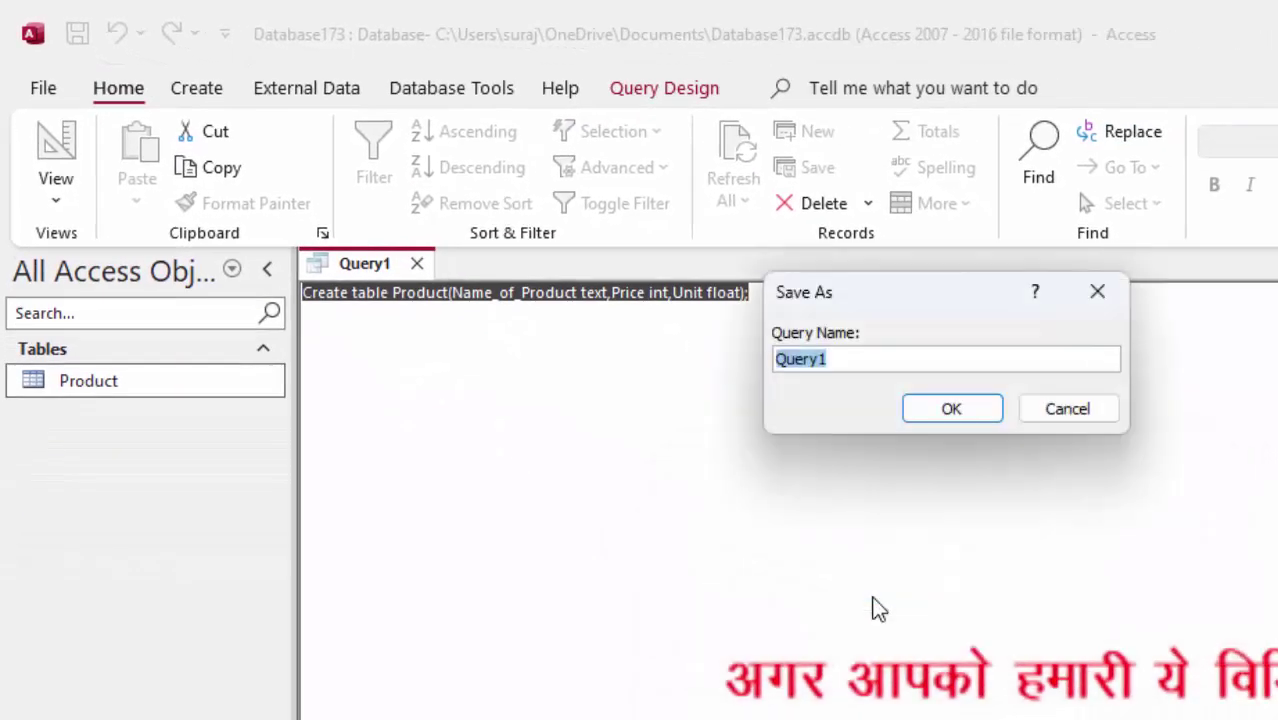
click(958, 420)
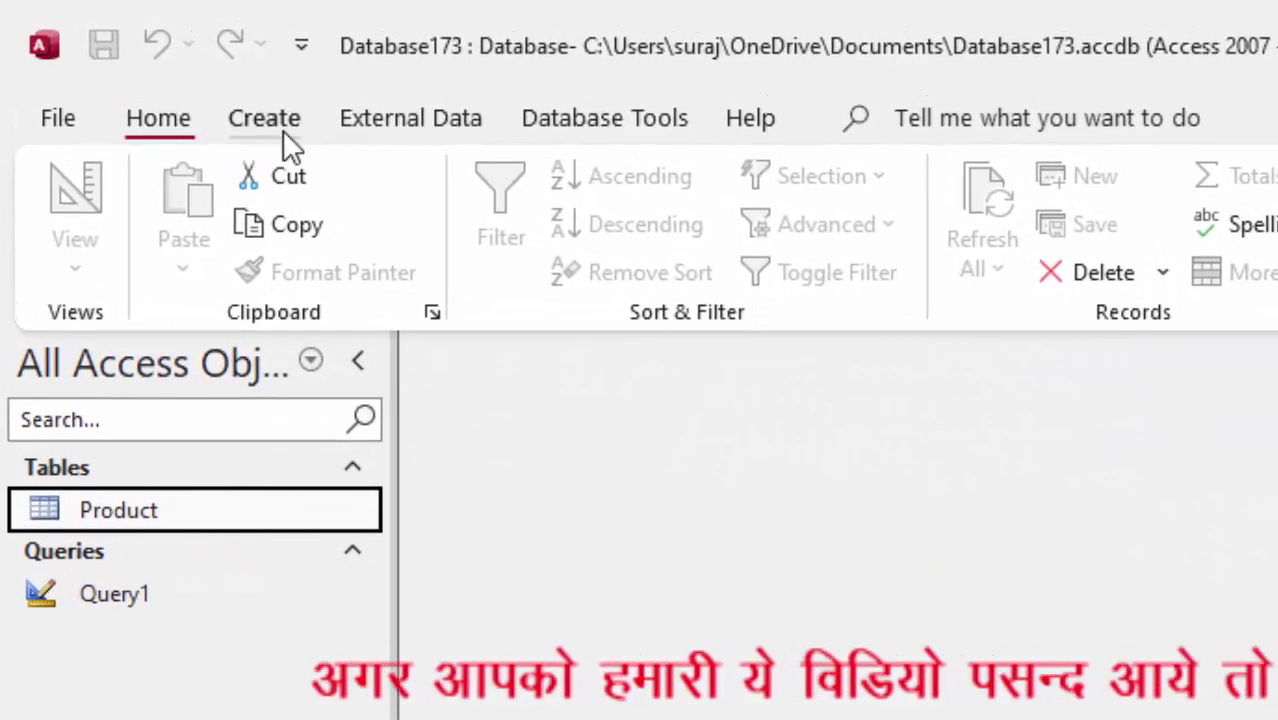
Step: Start a new query, Query2, in SQL View and remove the semicolon after SELECT
click(232, 106)
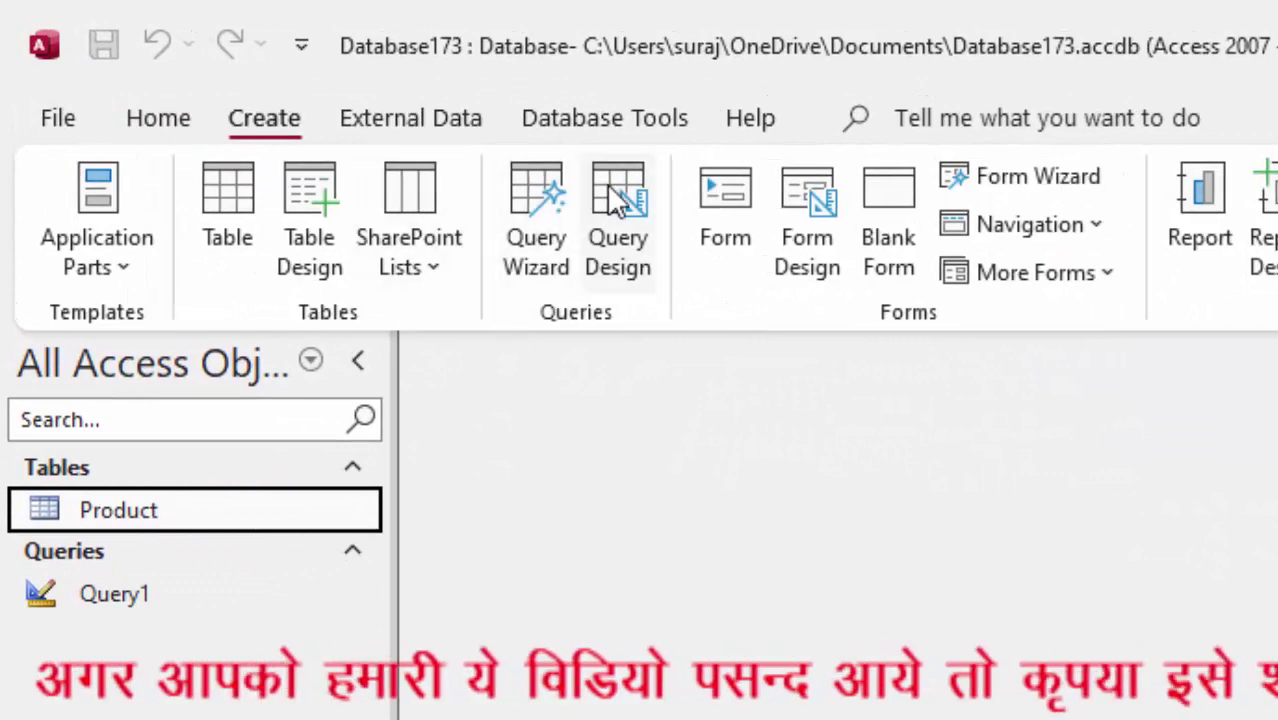
click(618, 215)
click(78, 180)
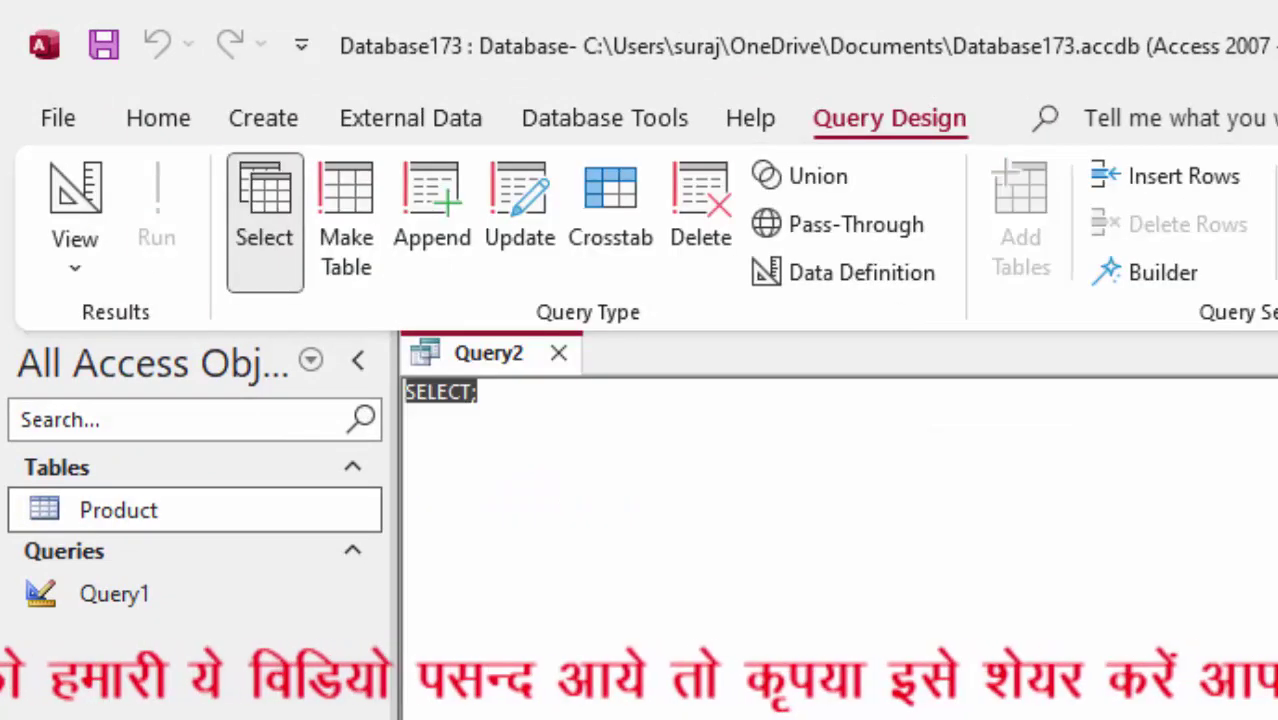
click(554, 401)
key(BackSpace)
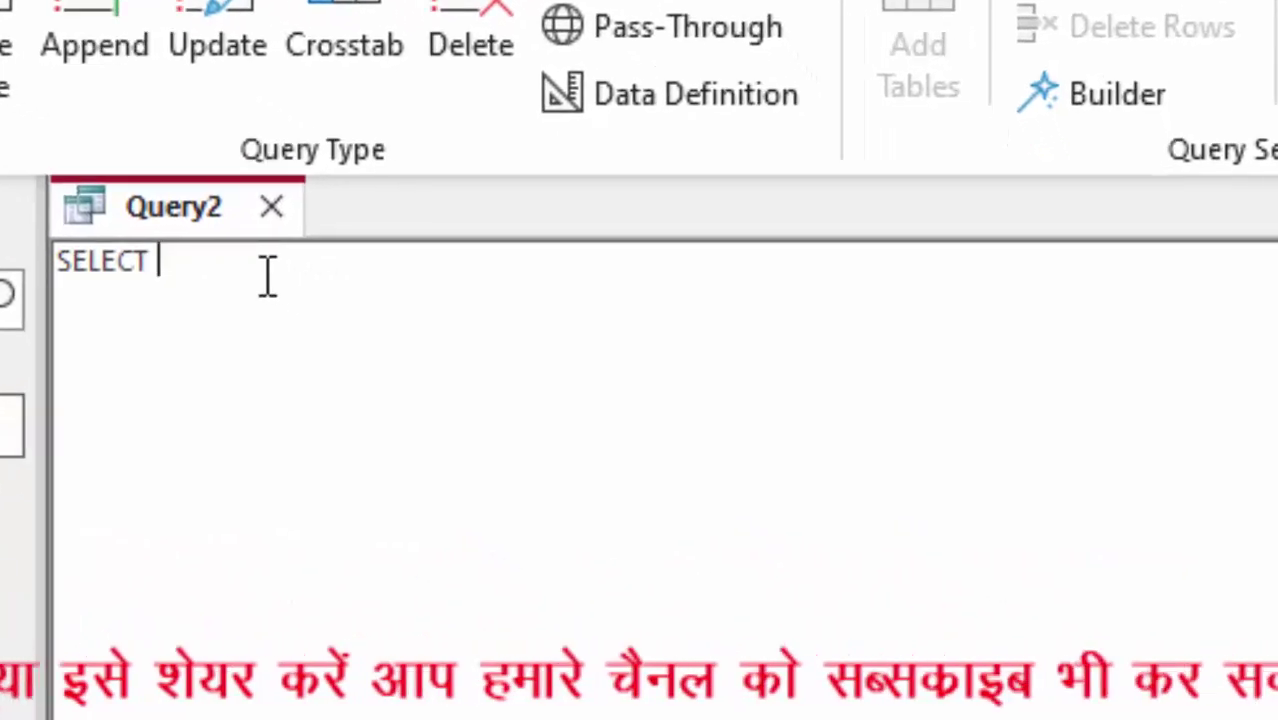
Step: Type the column list Name_of_Product, Price, Unit, (Price*Unit) as Total from Product
text(Produ)
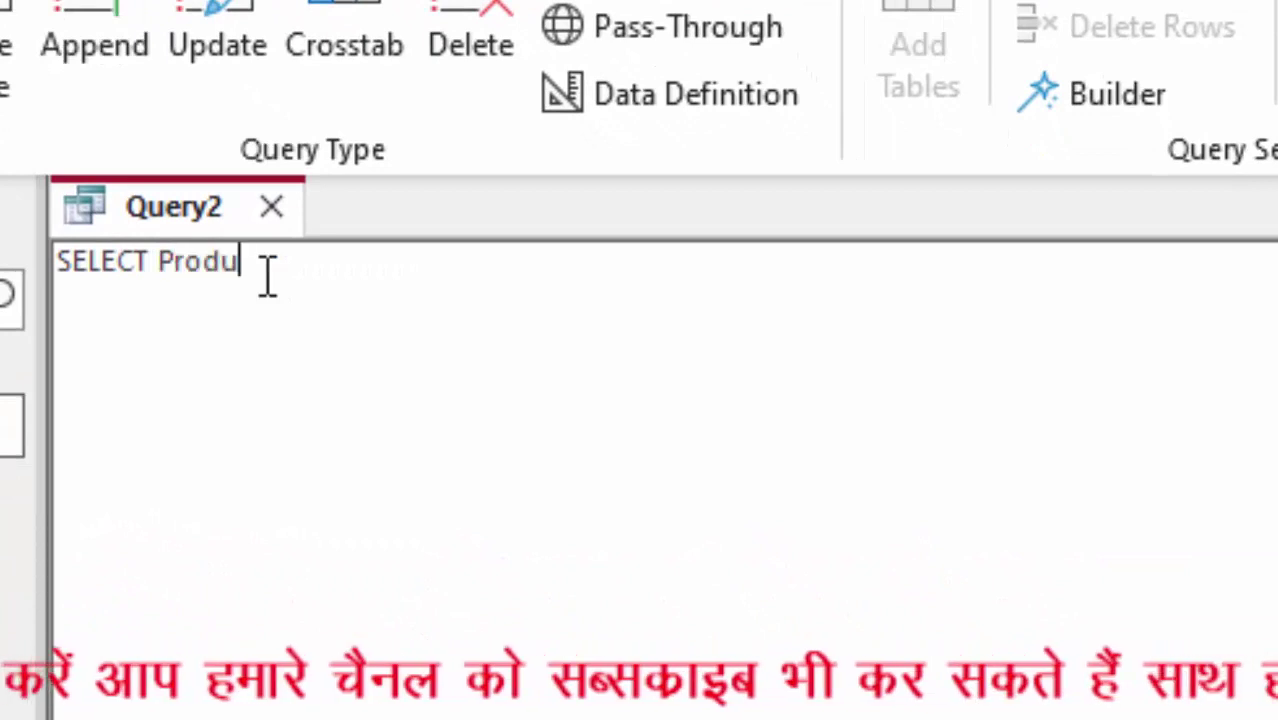
text(ct)
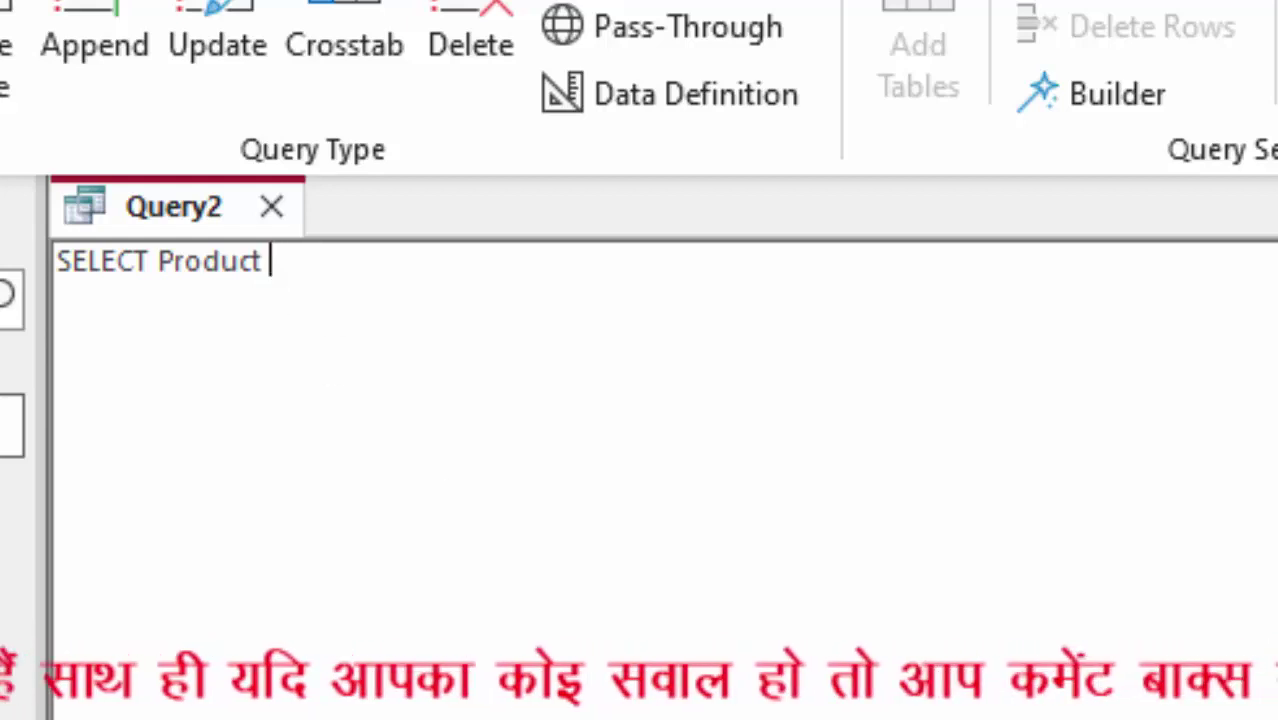
text(Nam)
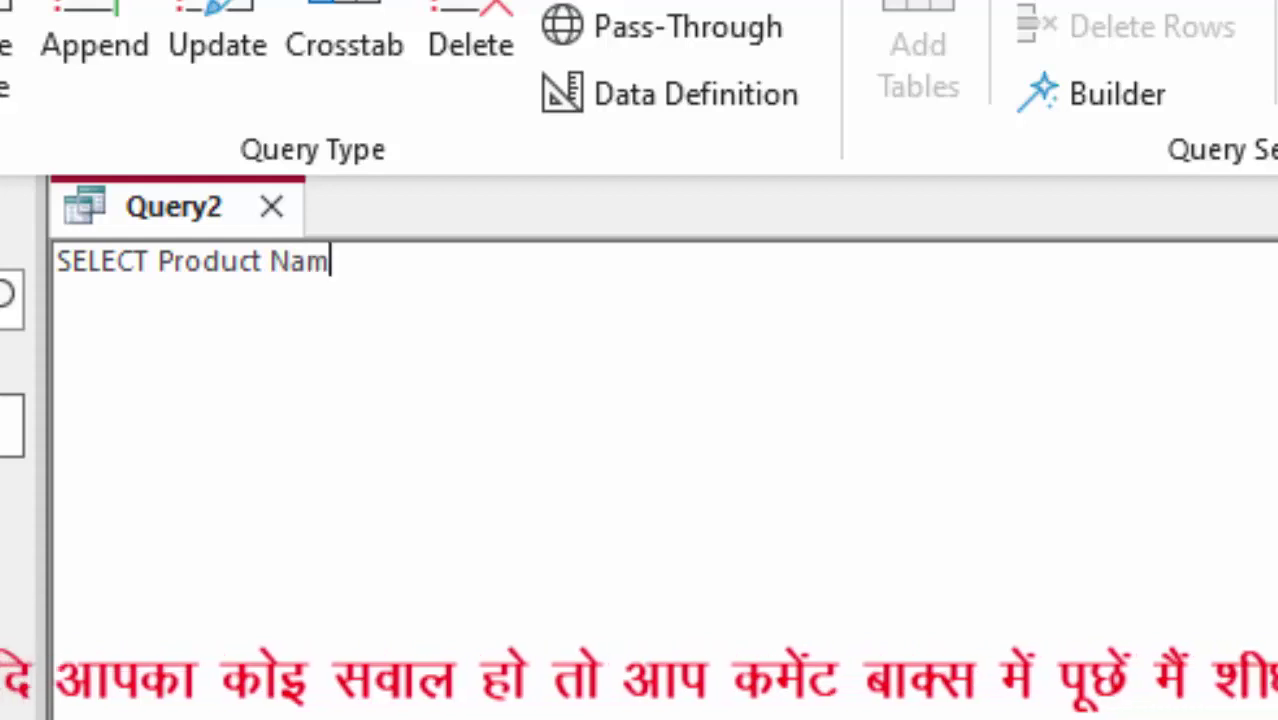
text(e_)
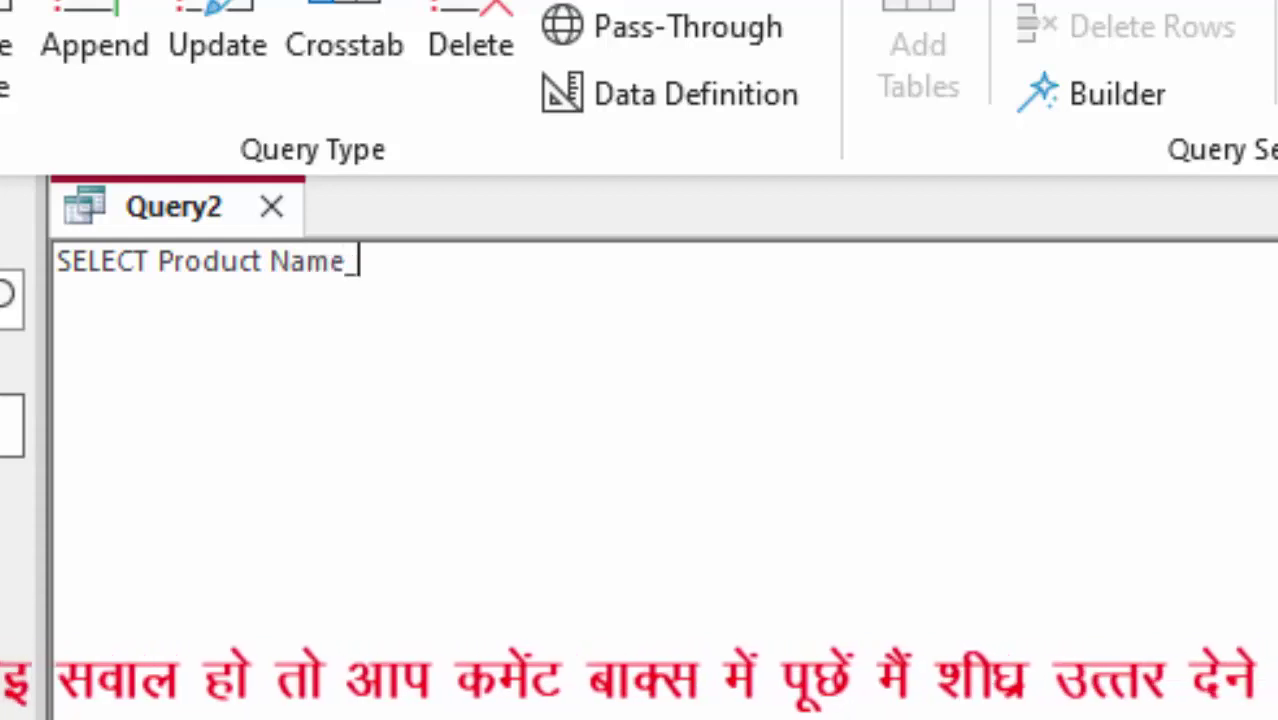
text(of_o)
key(BackSpace)
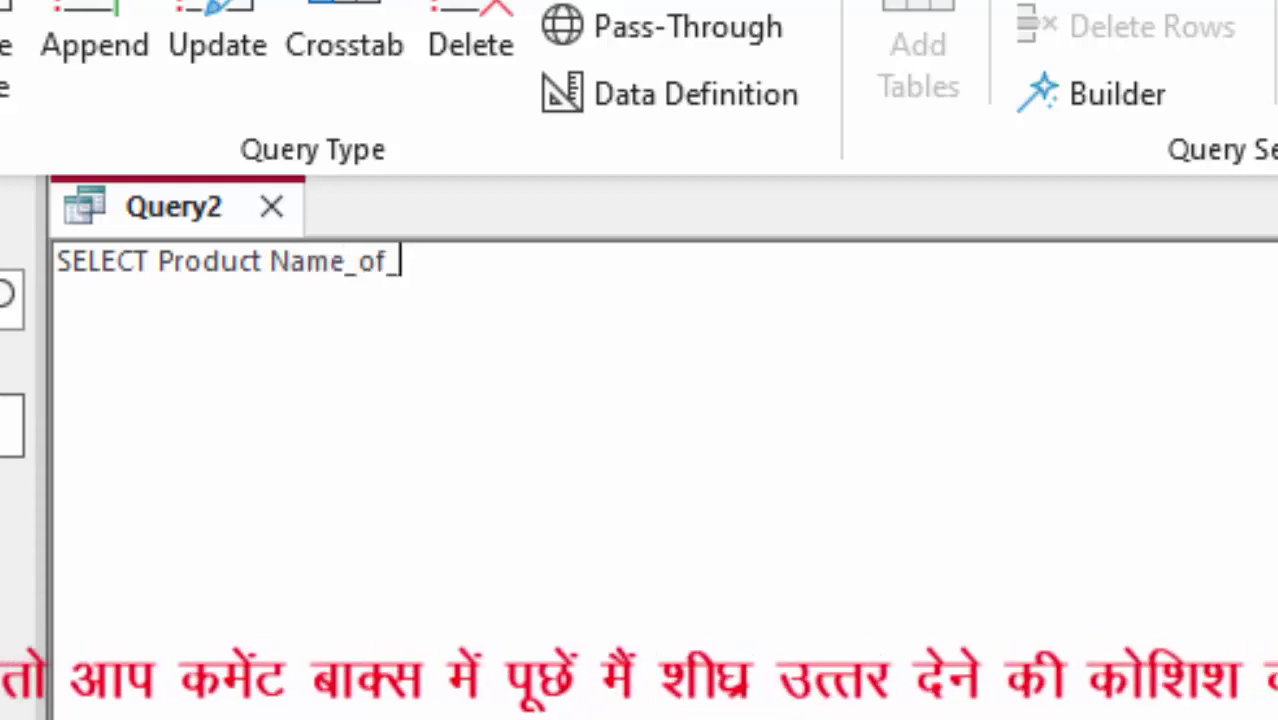
text(Pro)
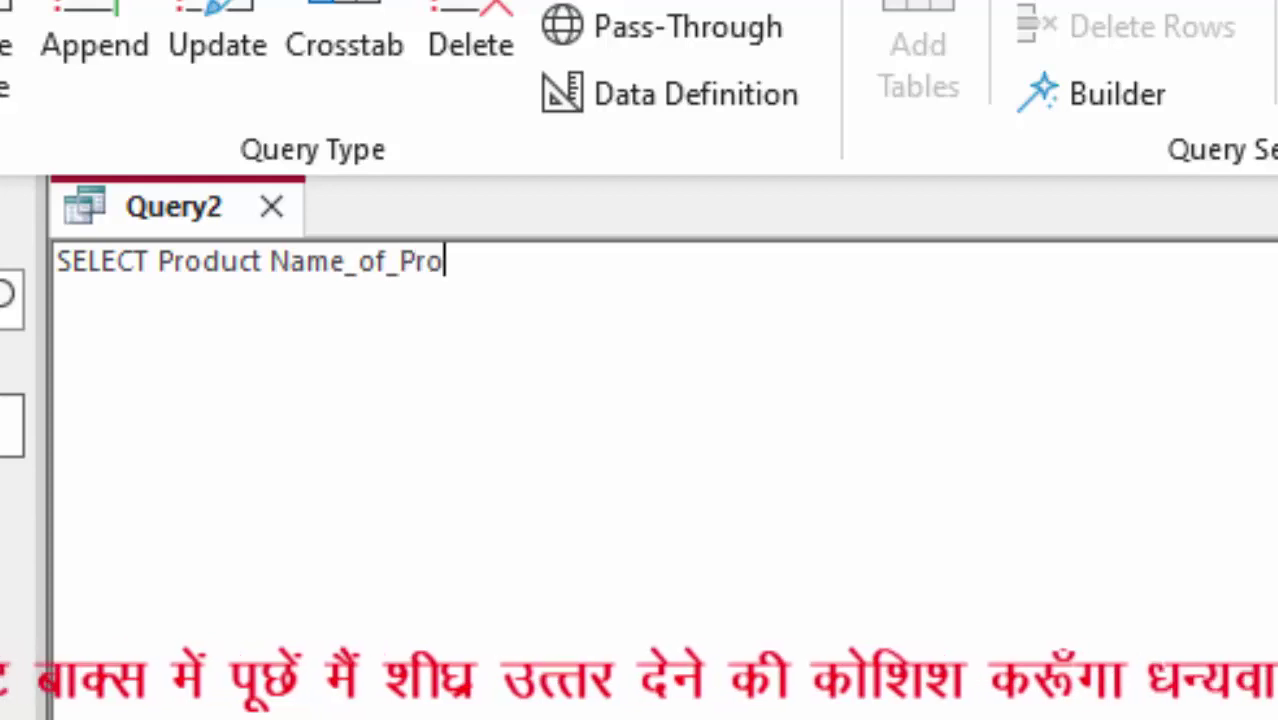
text(duct,Pric)
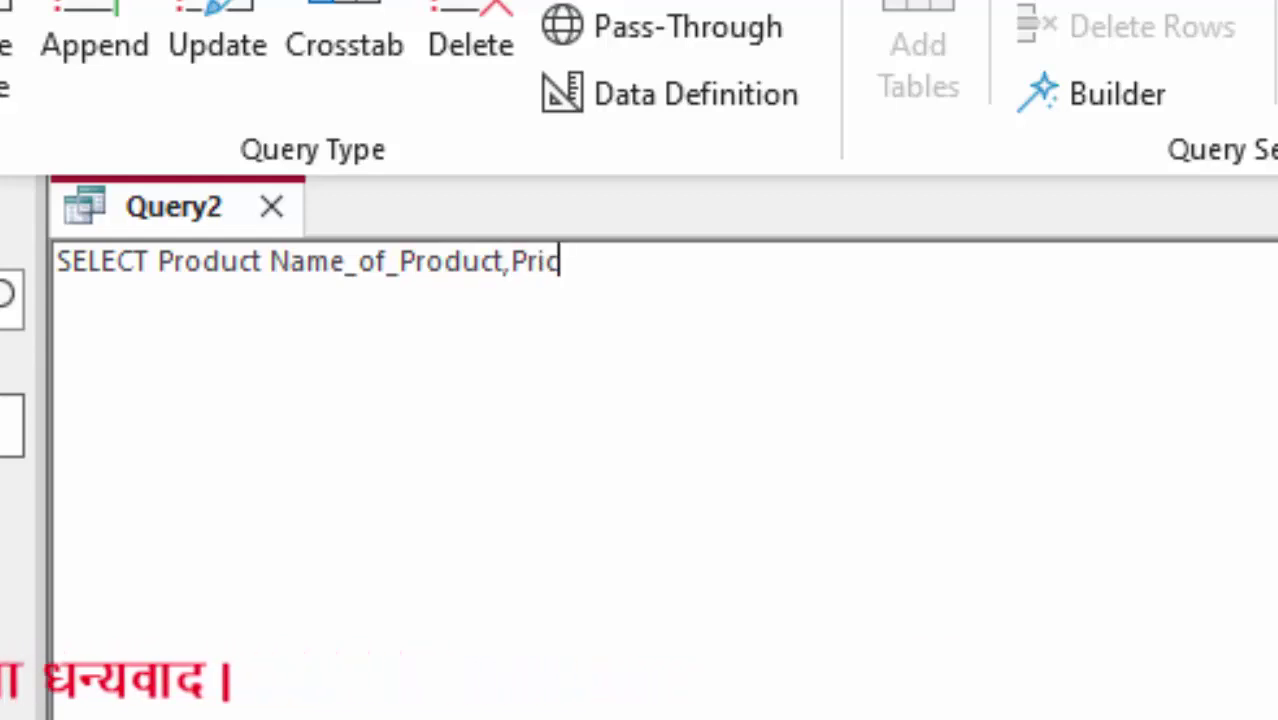
text(e,Unit,)
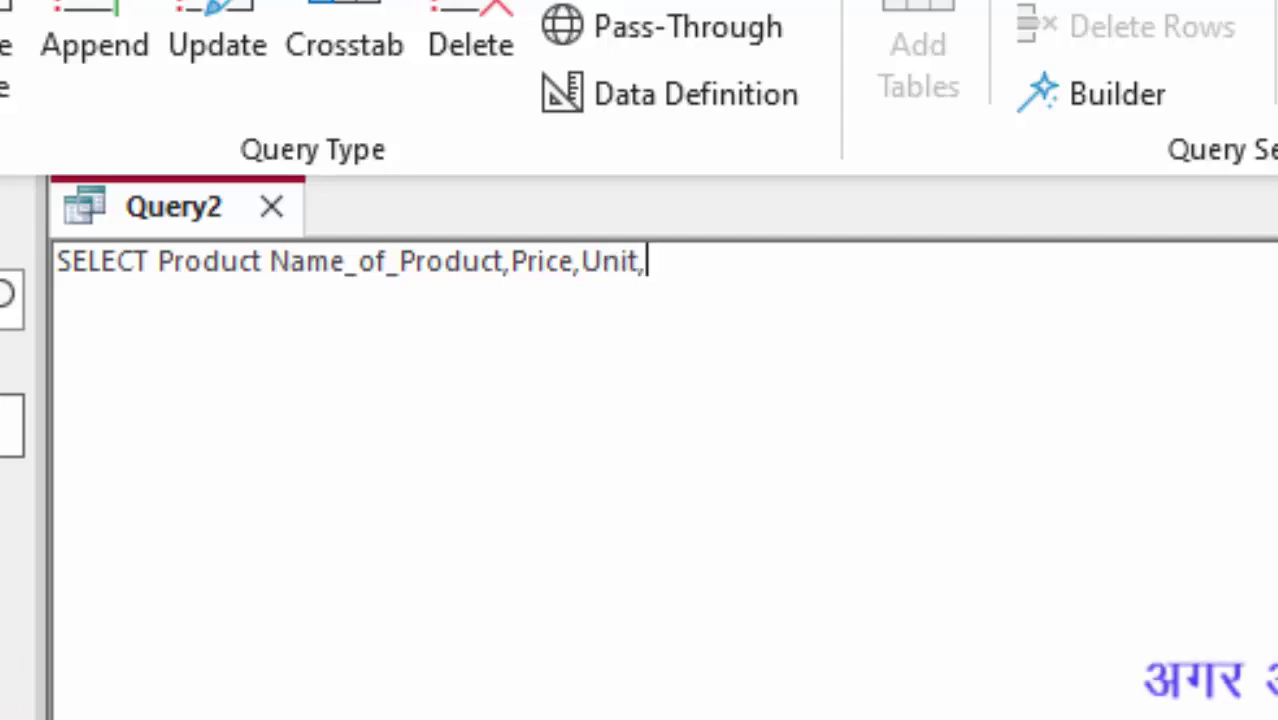
text((Price)
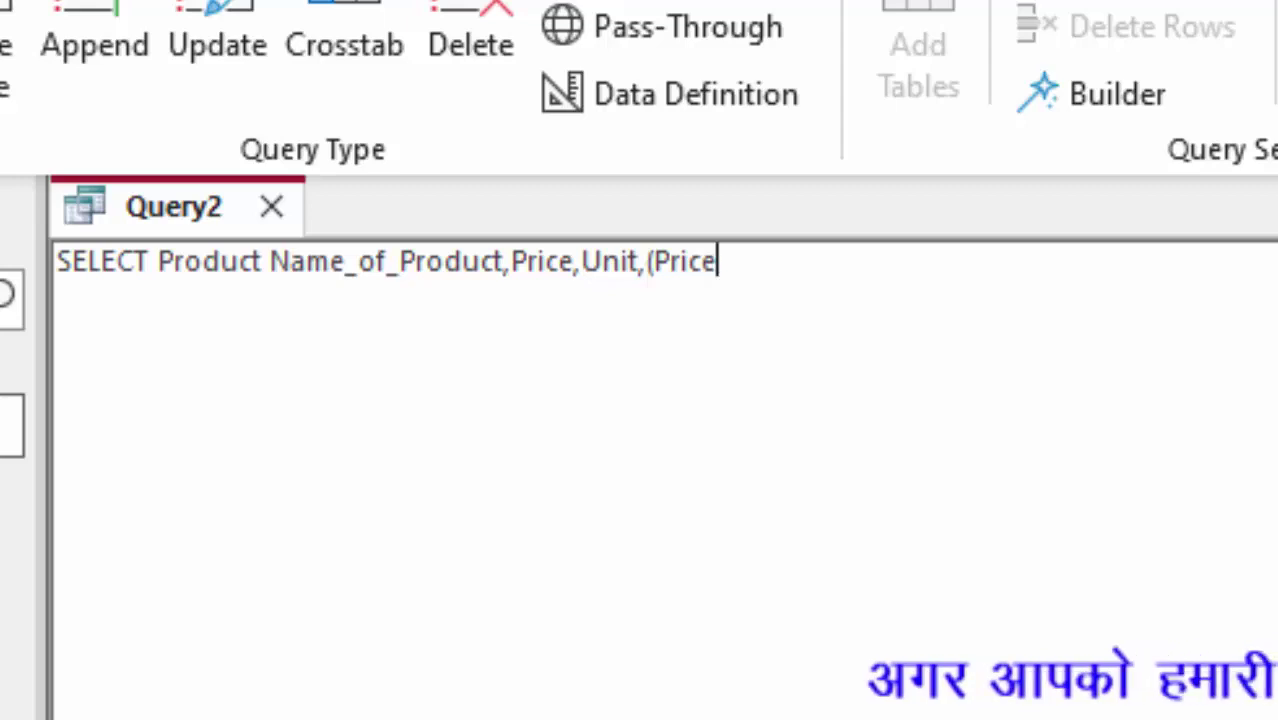
text(*Un)
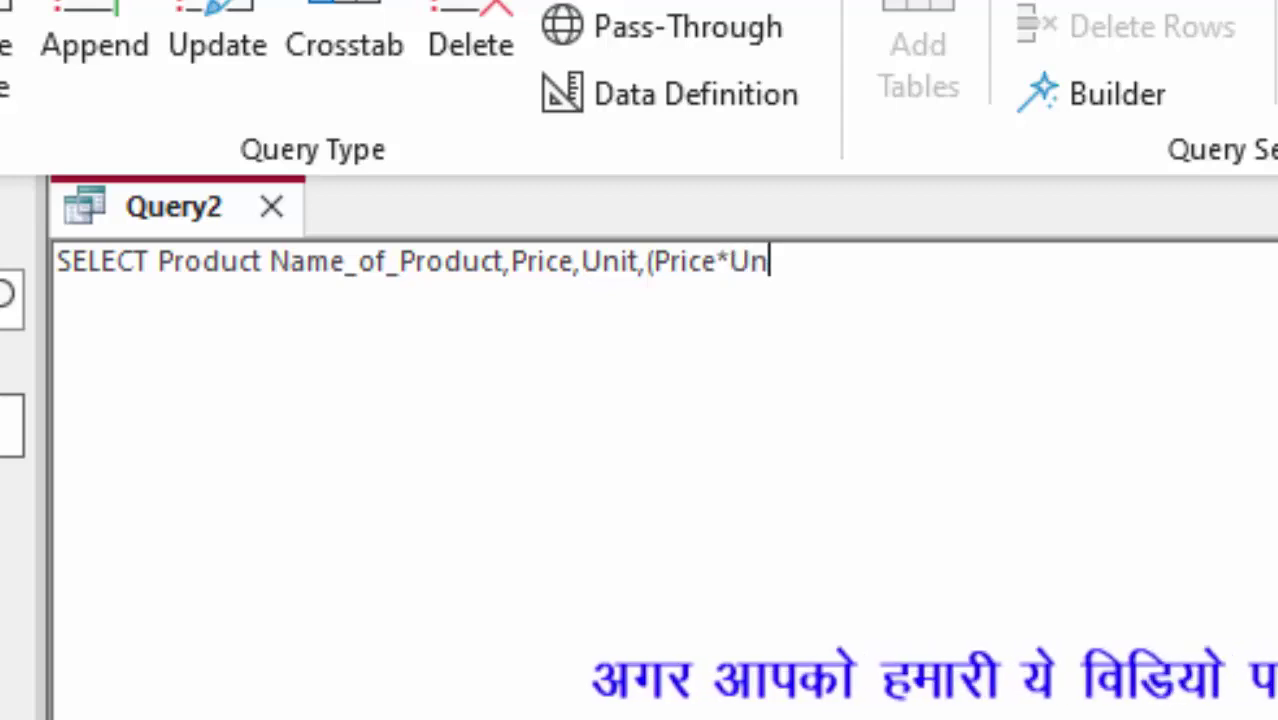
text(it))
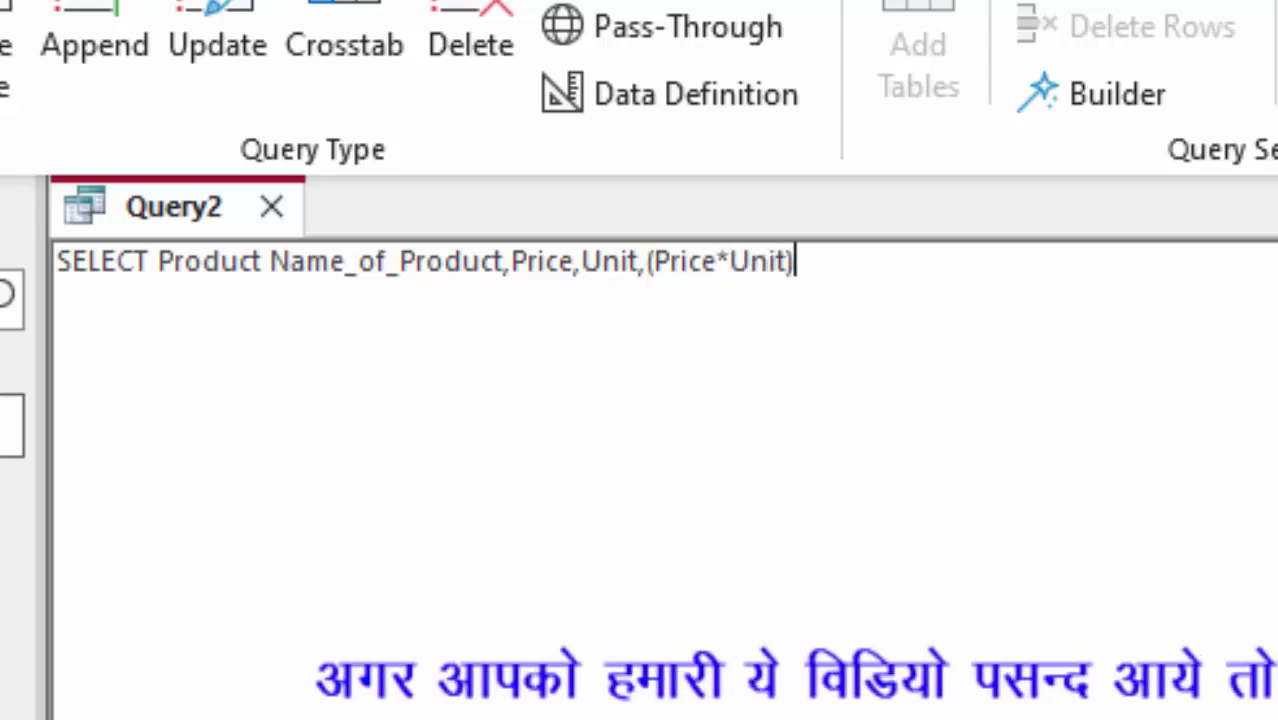
text(as )
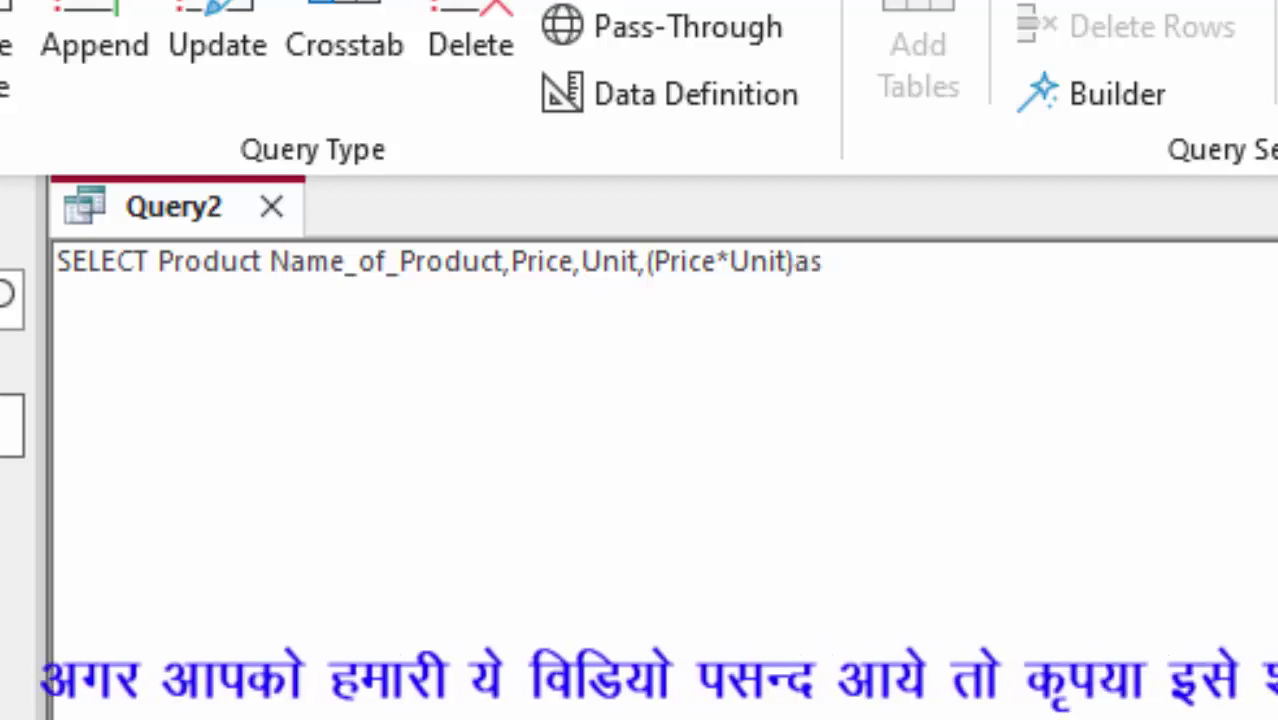
text(Total )
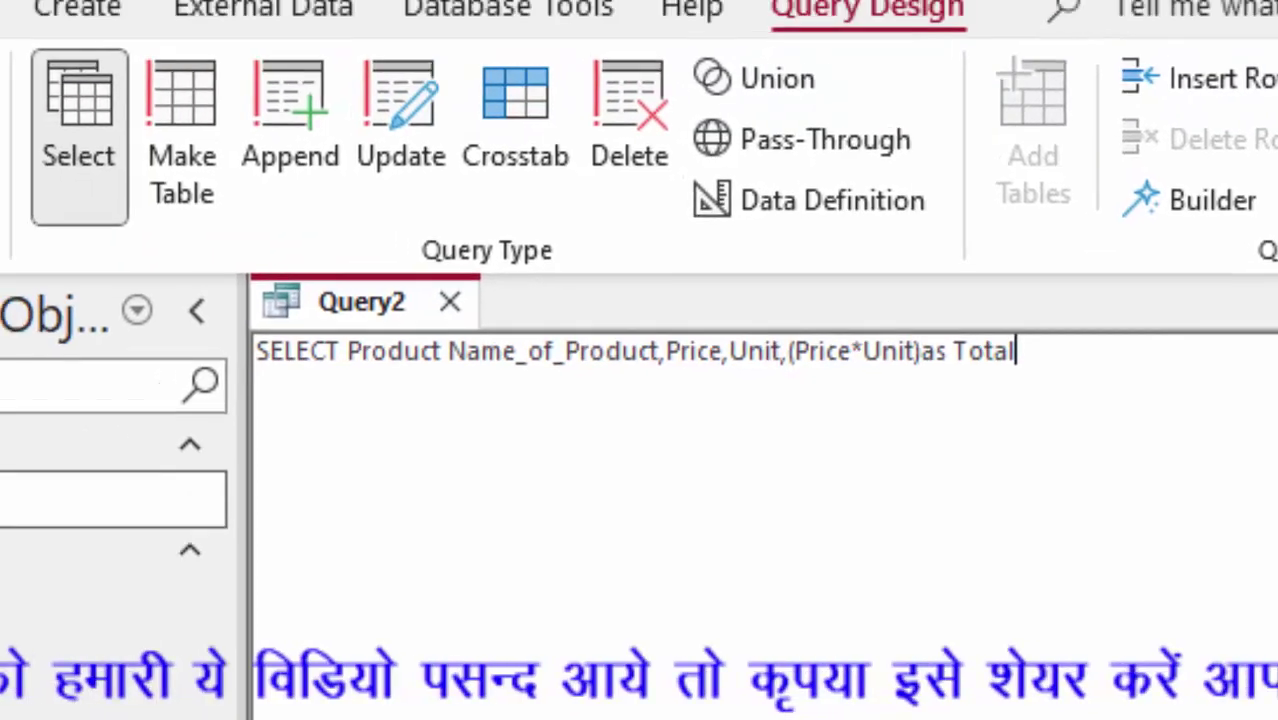
text(fro)
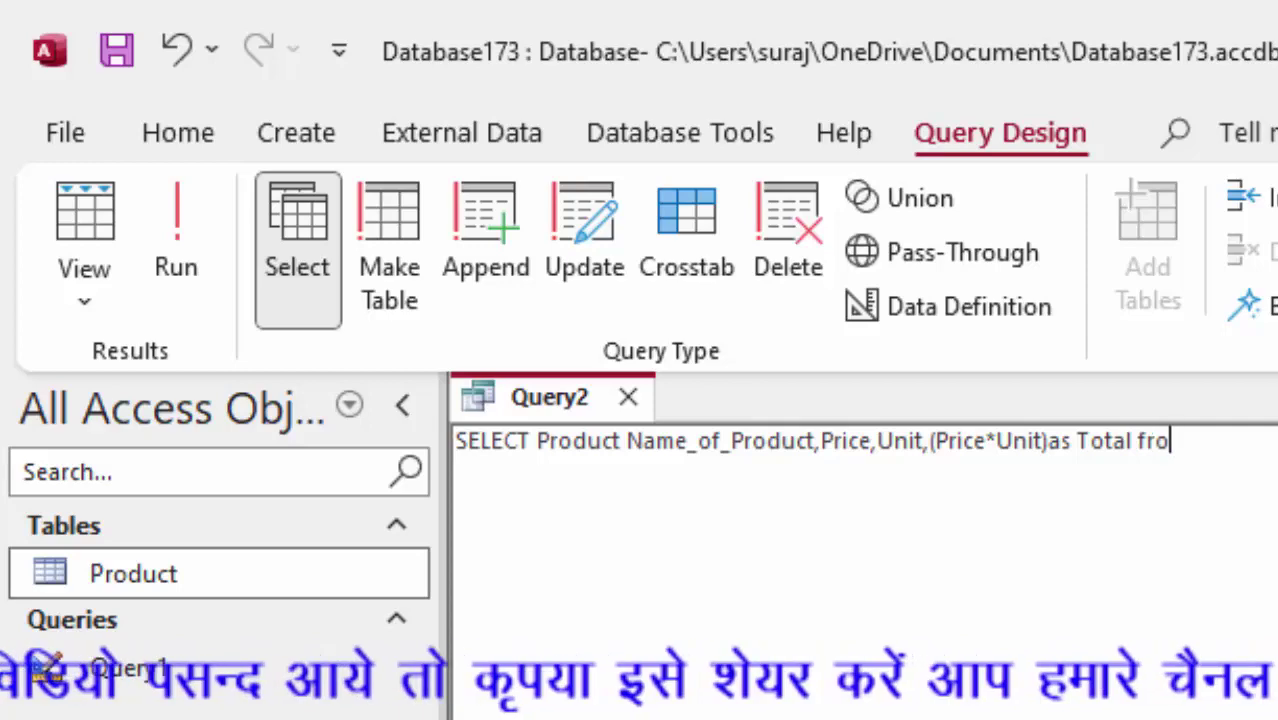
text(m)
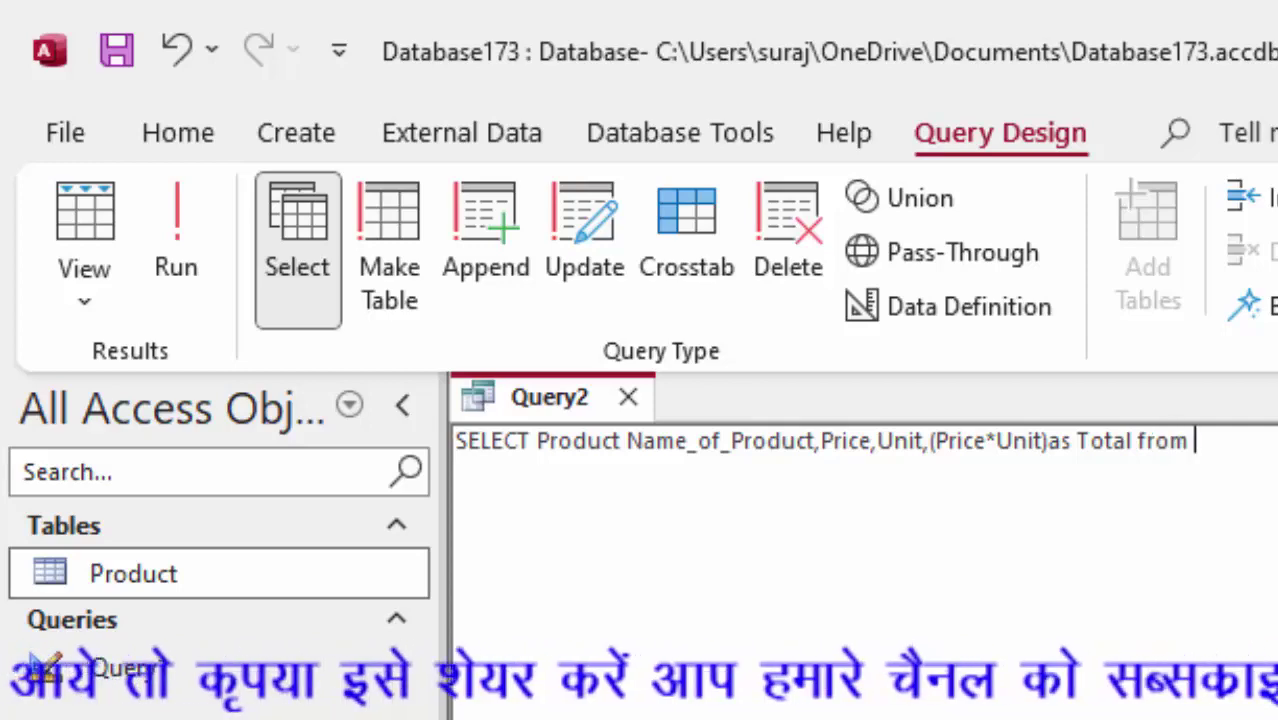
text( Pro)
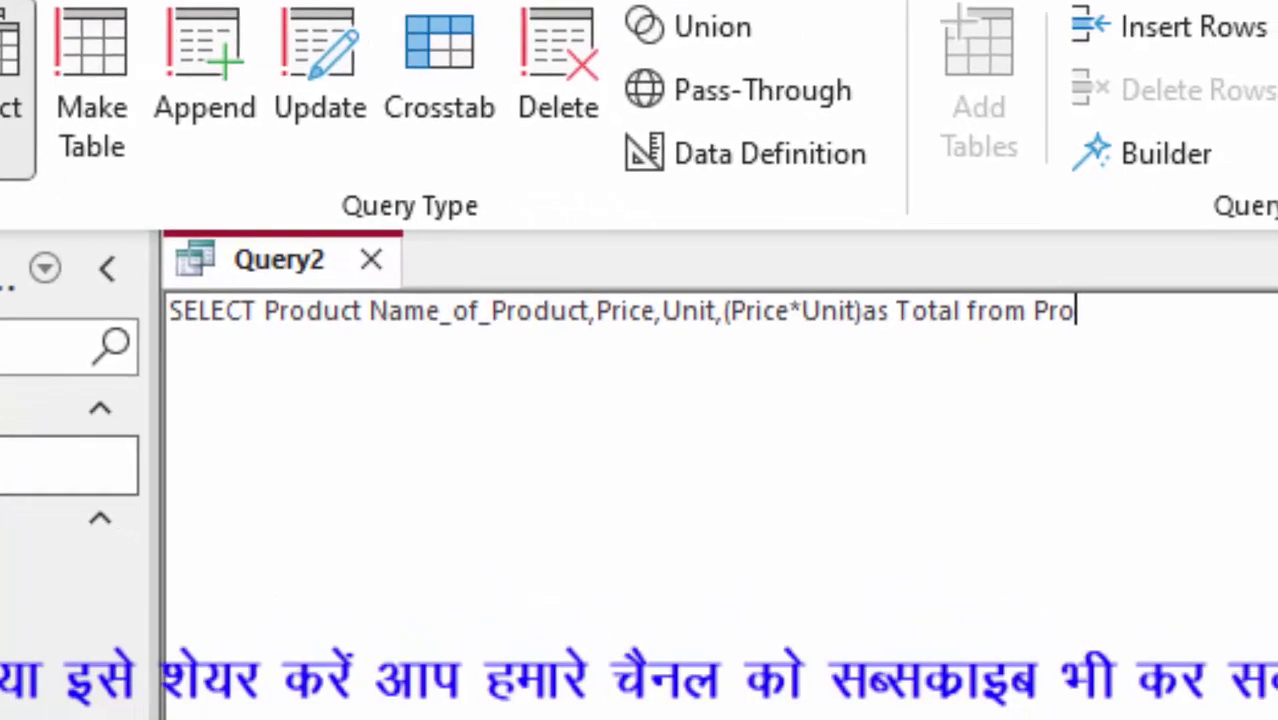
text(duct)
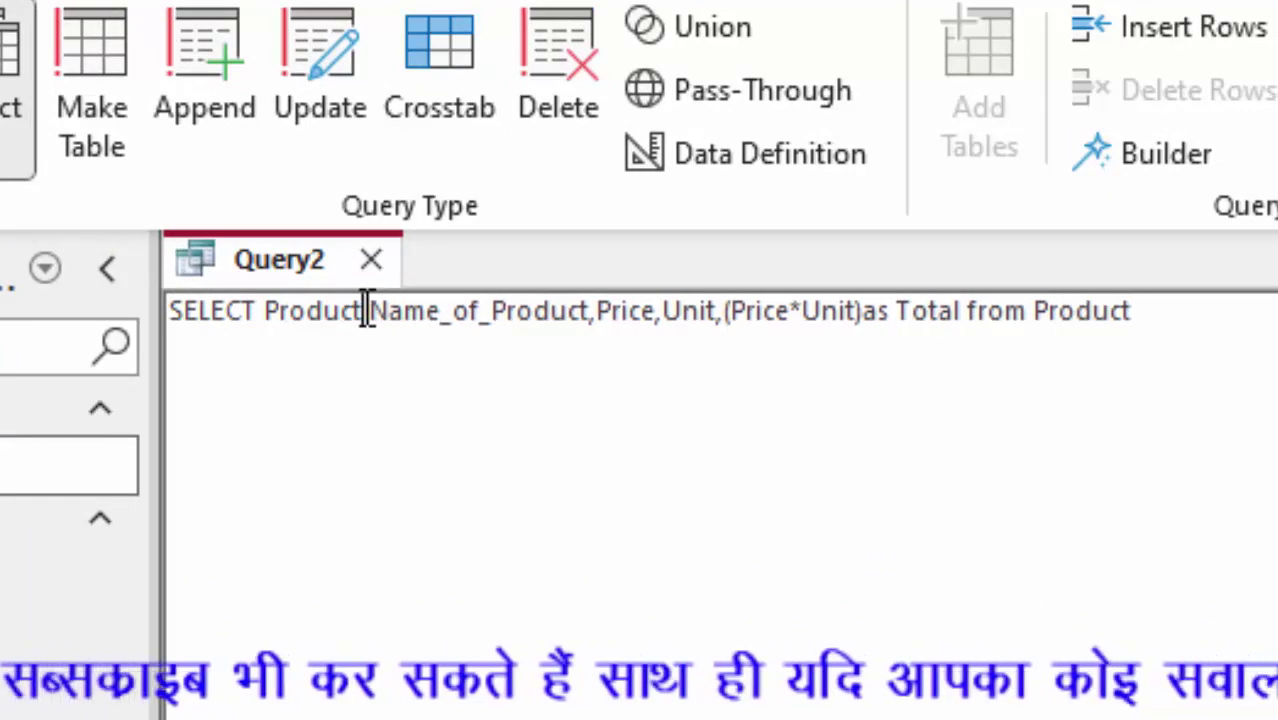
Step: Delete the stray word 'Product' after SELECT and move to the statement's end
click(367, 310)
key(BackSpace)
key(BackSpace)
key(BackSpace)
key(BackSpace)
key(BackSpace)
key(BackSpace)
key(BackSpace)
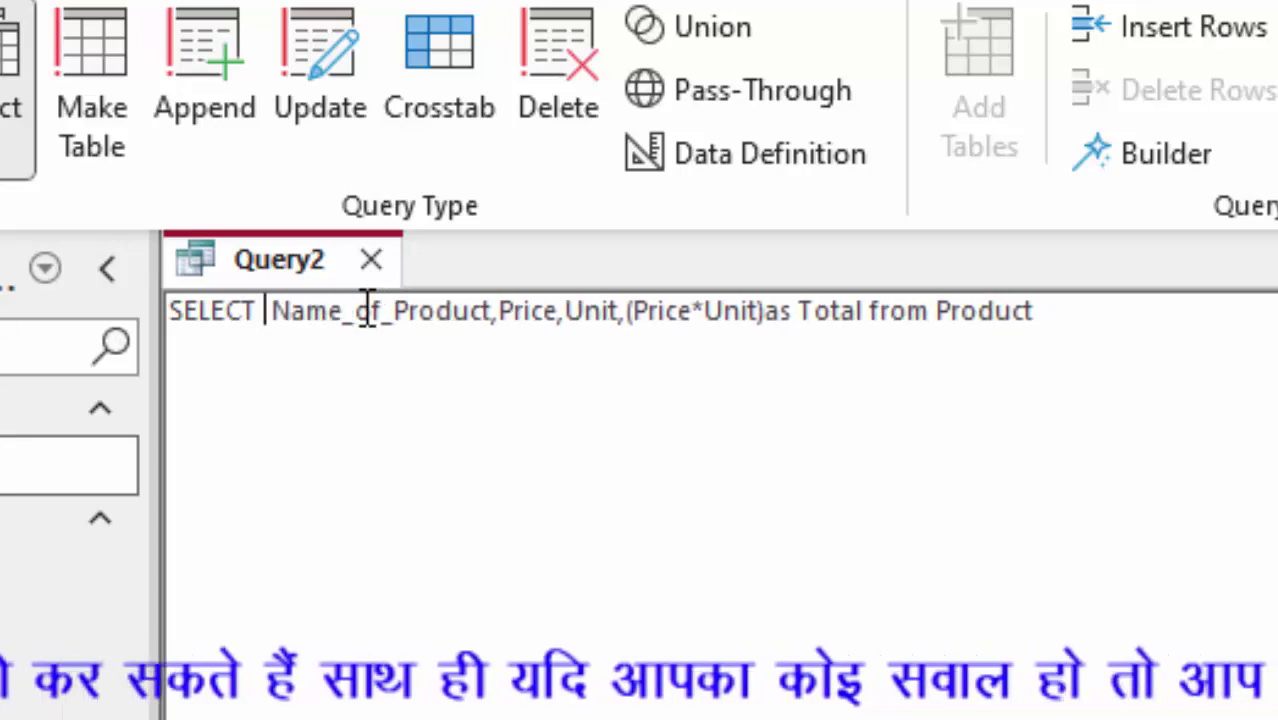
click(1173, 322)
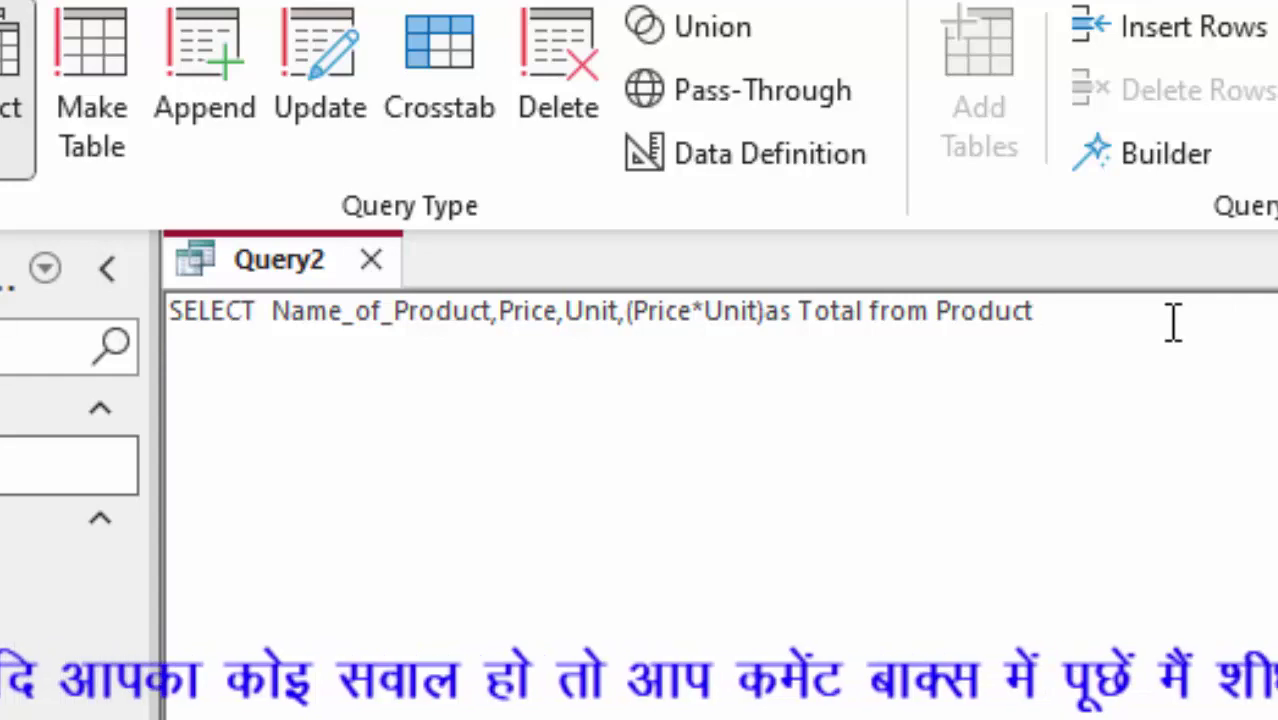
Step: End the query with ';', run it, and enter Anik Ghee at Price 670, Unit 6 (Total 4020)
text(;)
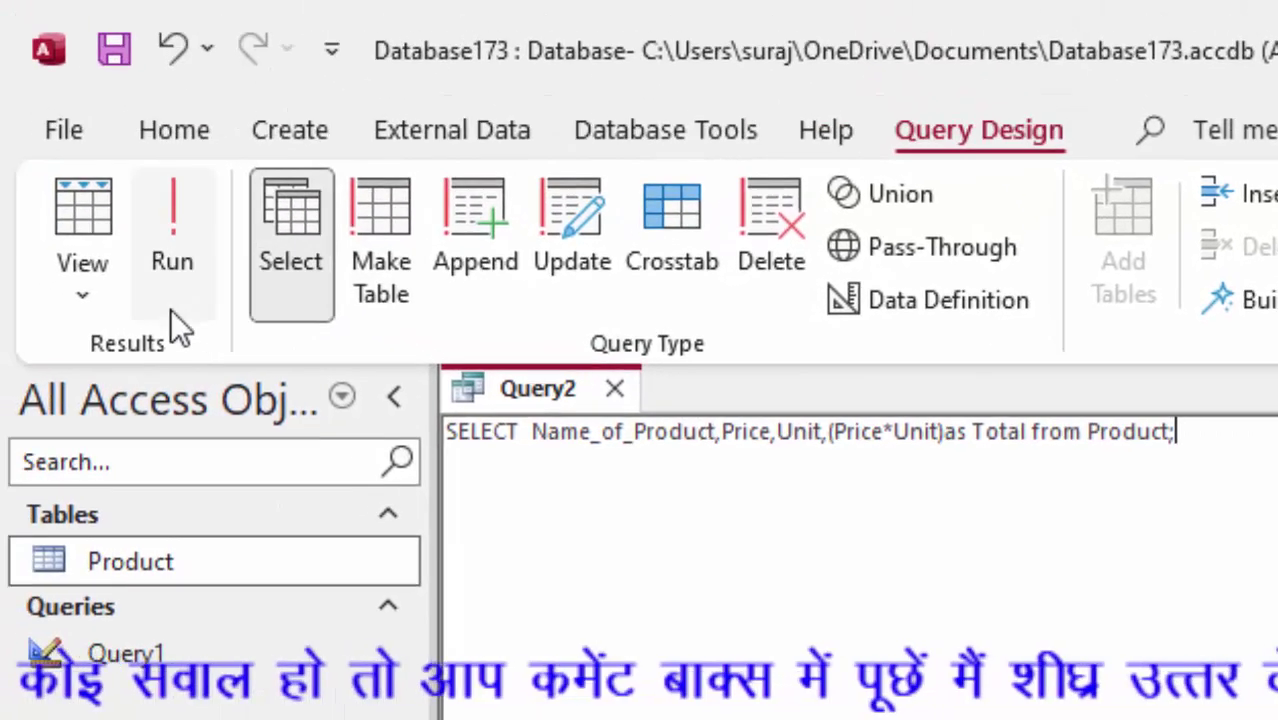
click(180, 200)
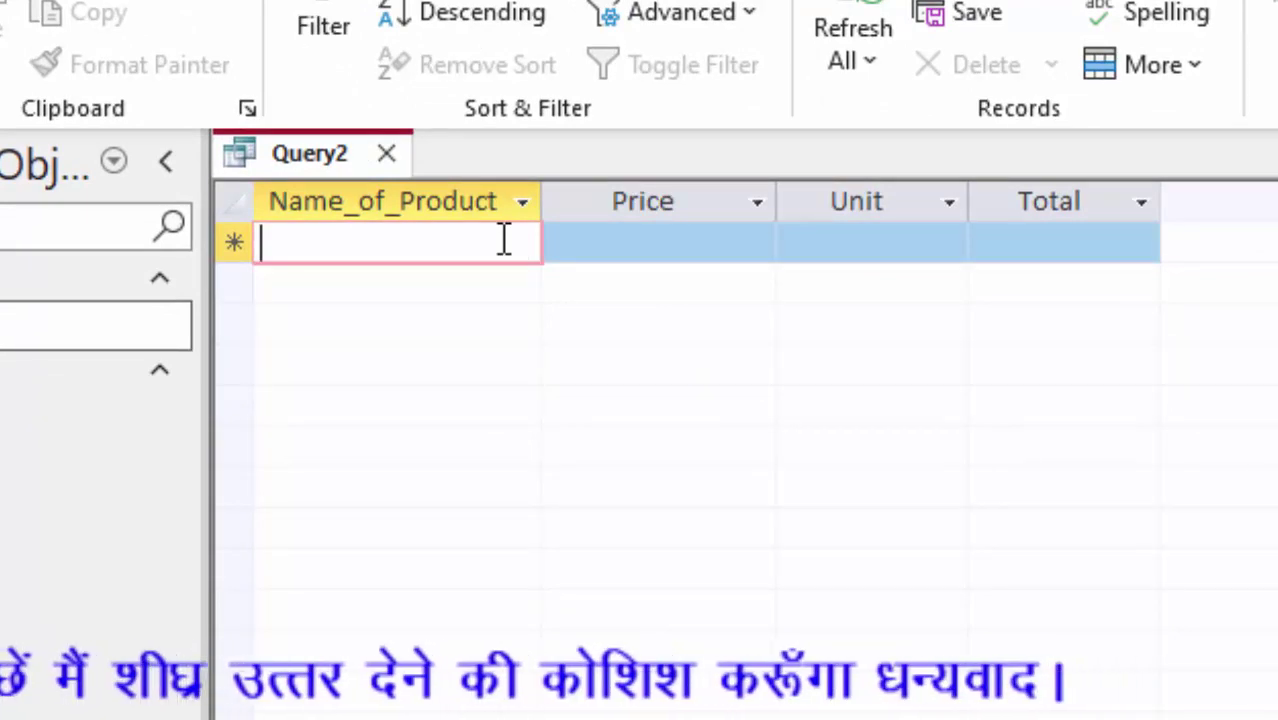
text(A)
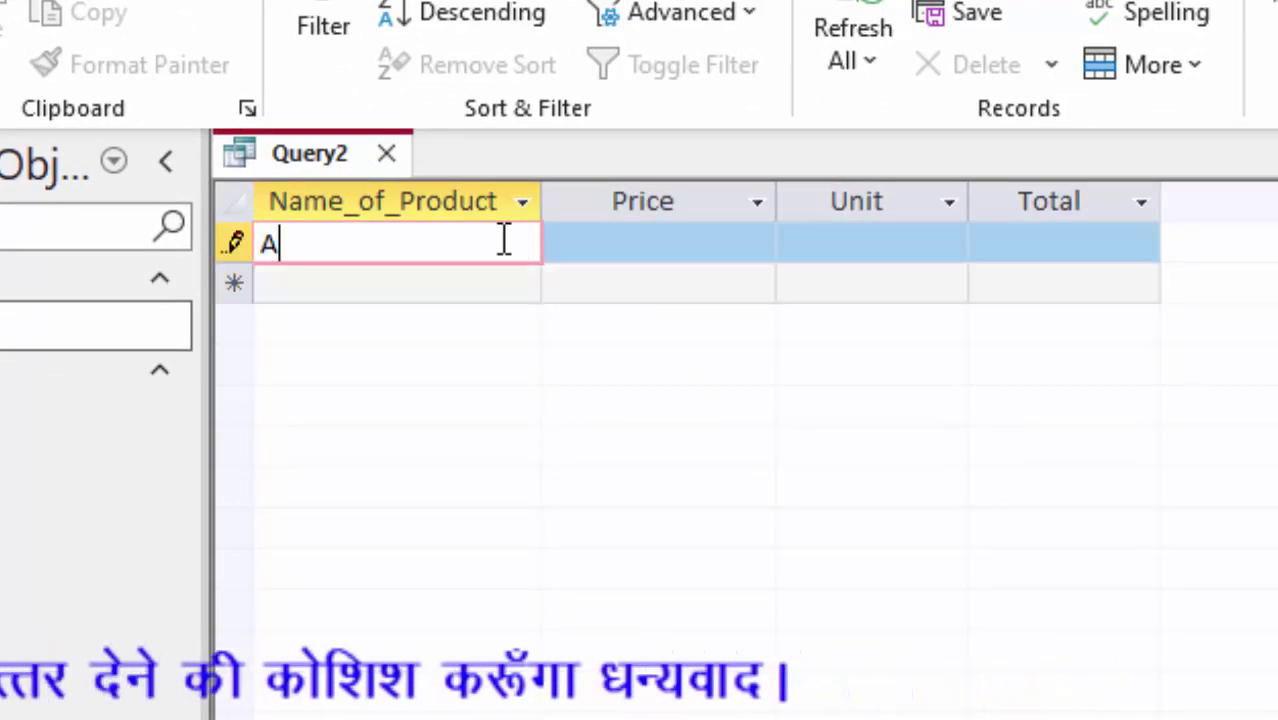
text(nik Gh)
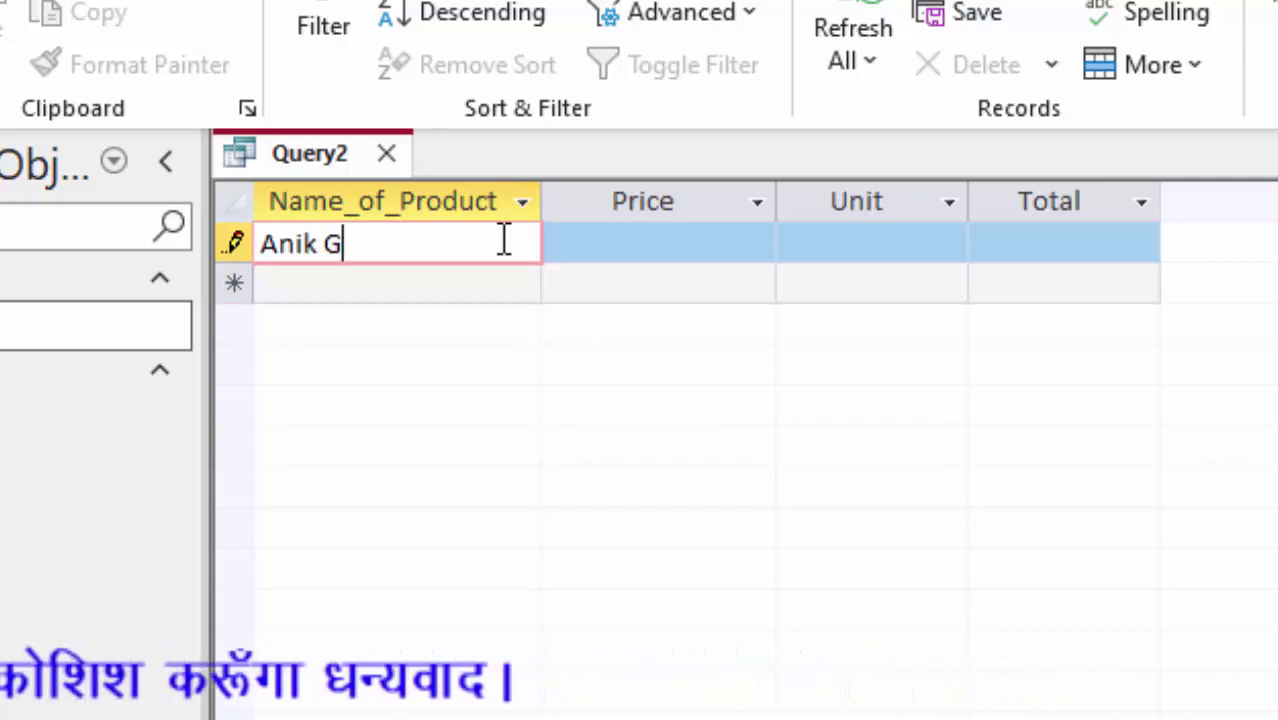
text(ee)
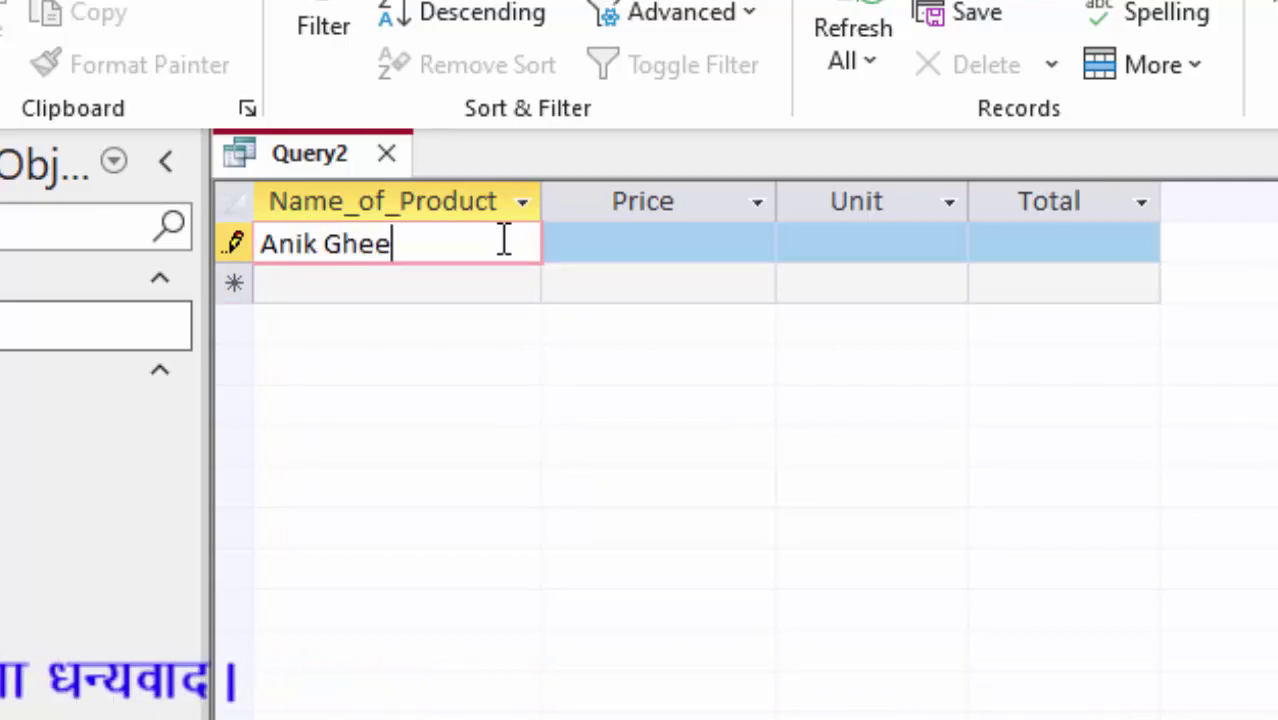
click(683, 248)
text(67)
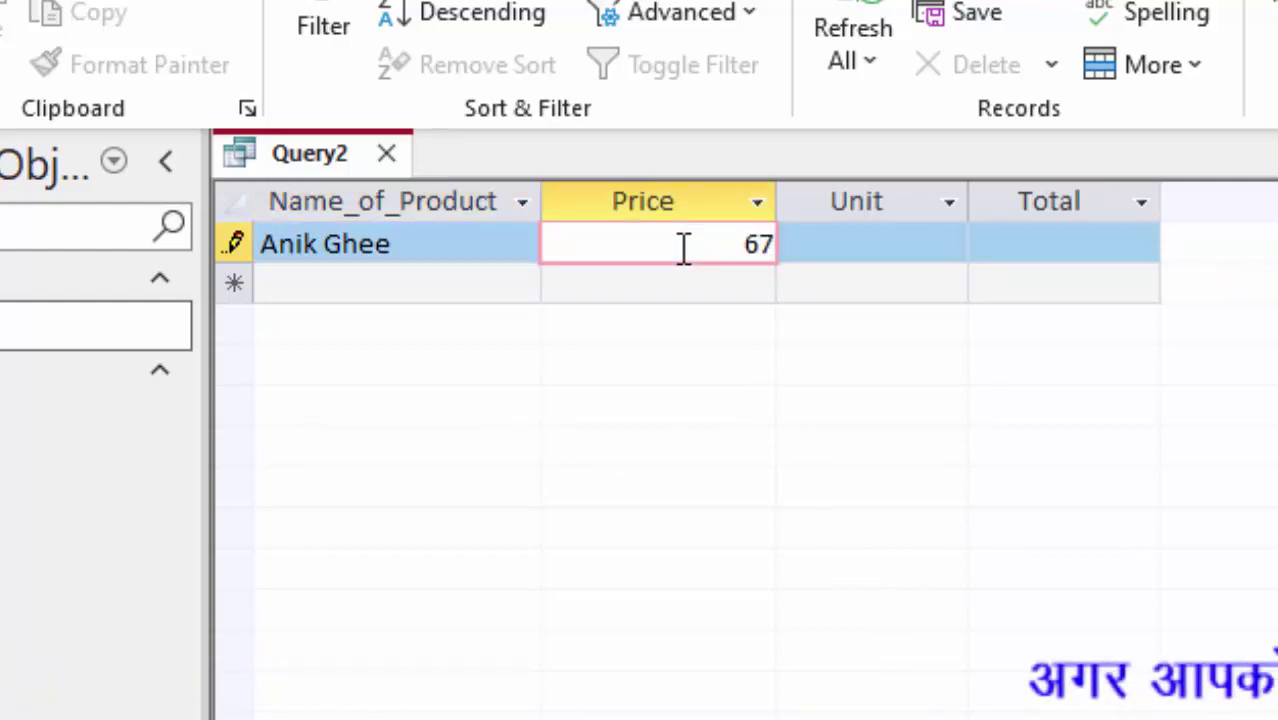
text(0)
key(Tab)
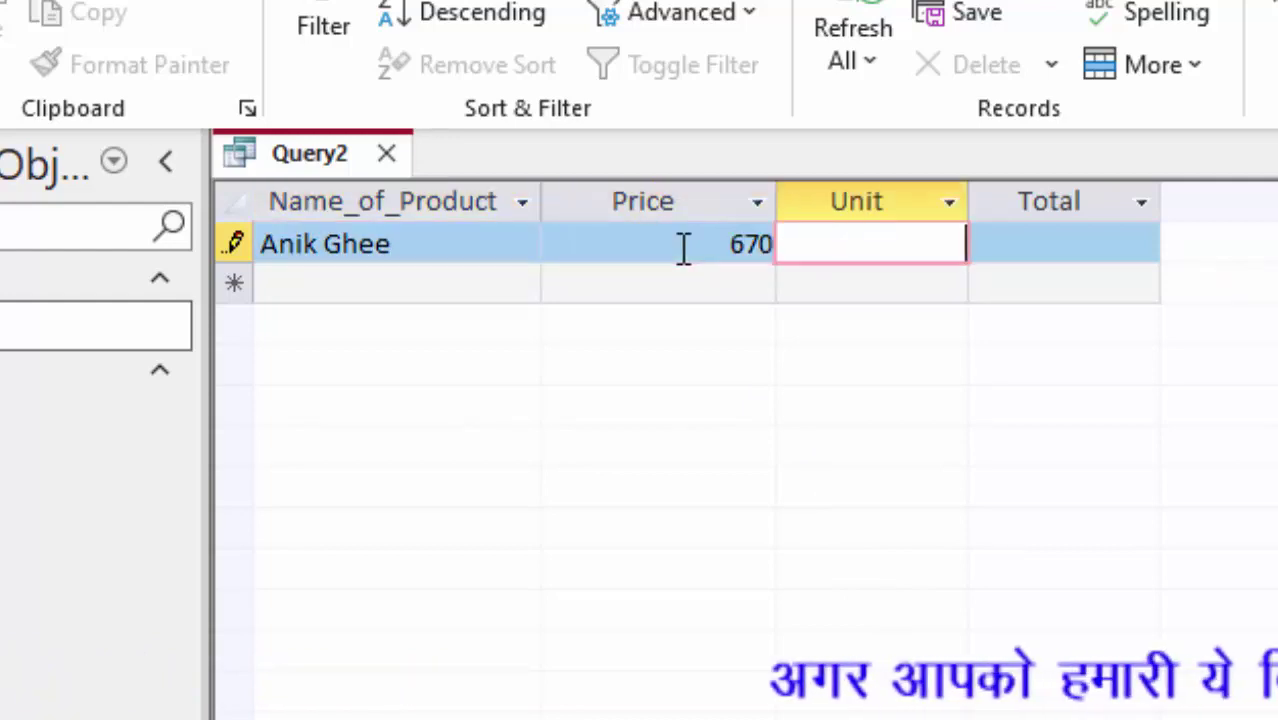
text(6)
key(Tab)
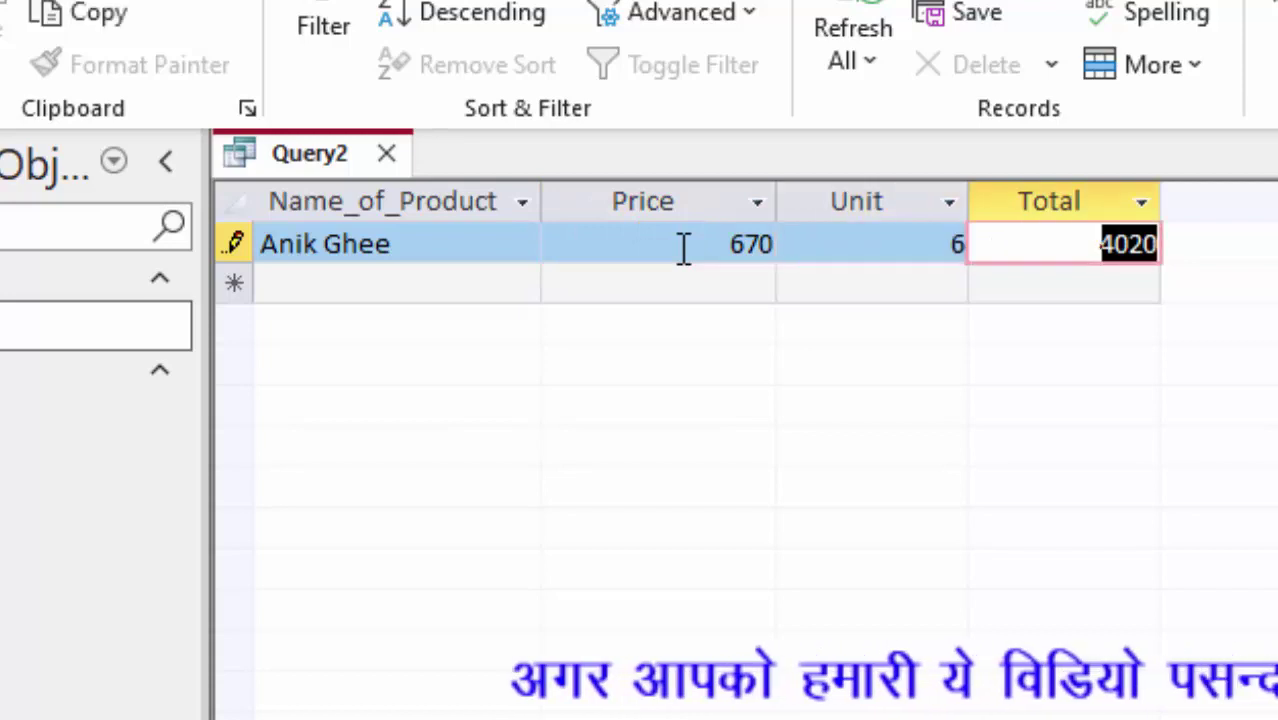
key(Tab)
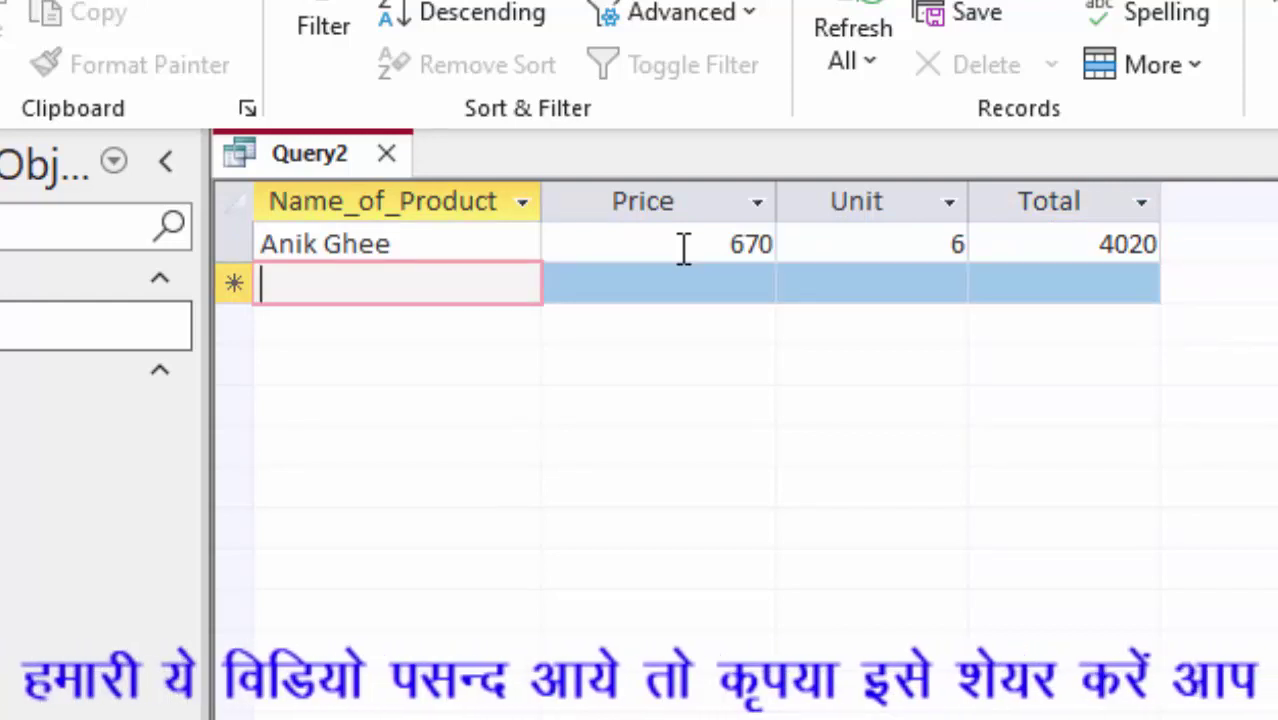
Step: Enter Gagan Ghee with Price 550 and Unit 60, giving Total 33000
text(Gaga)
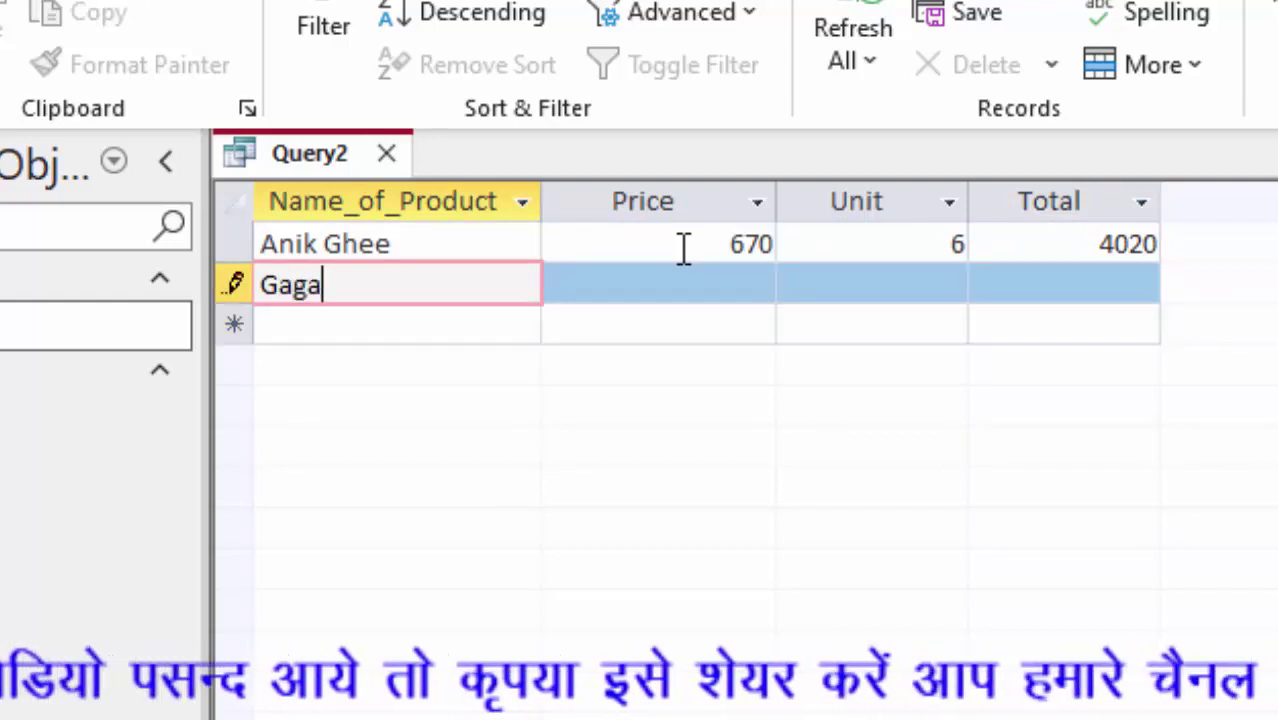
text(n Gh)
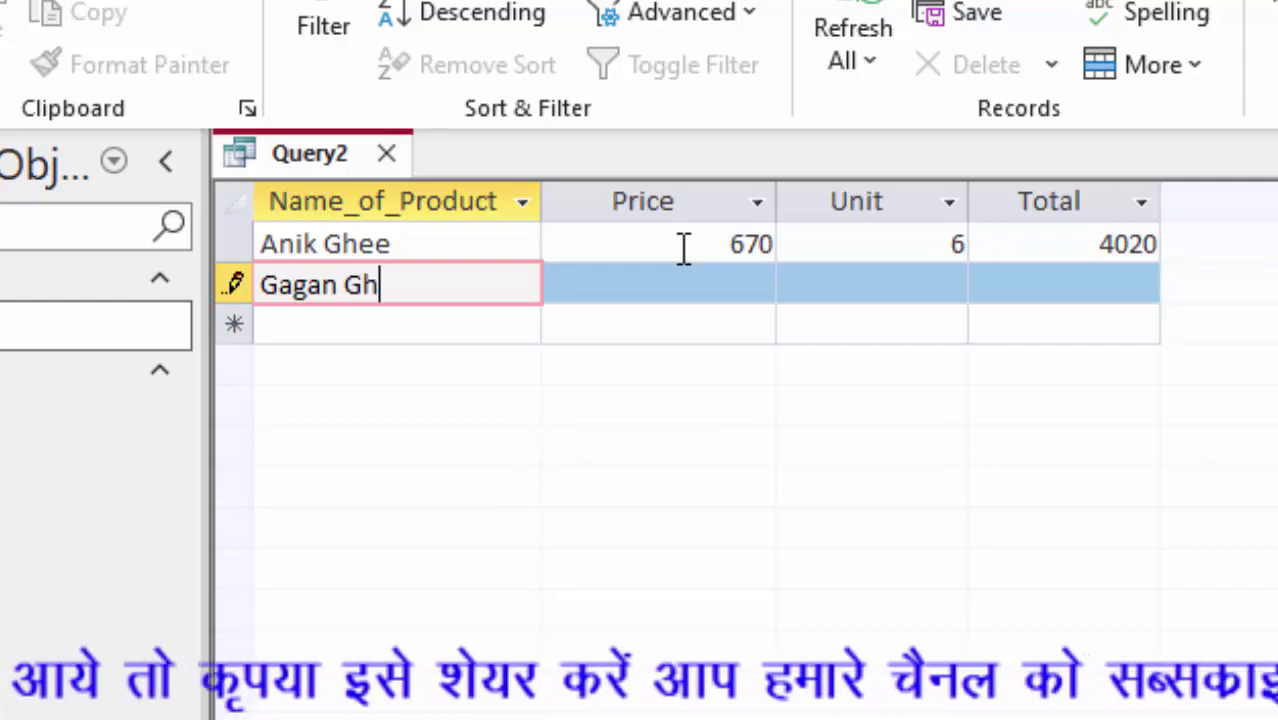
text(ee)
key(Tab)
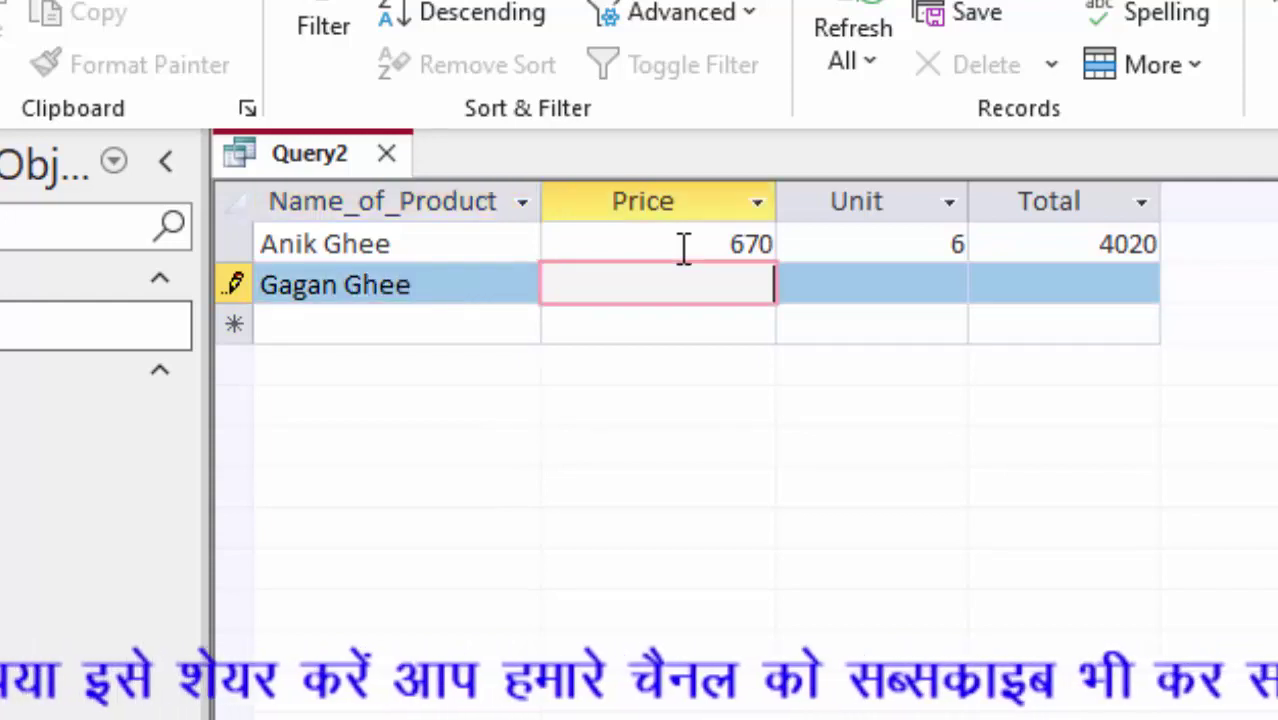
text(550)
key(Tab)
text(60)
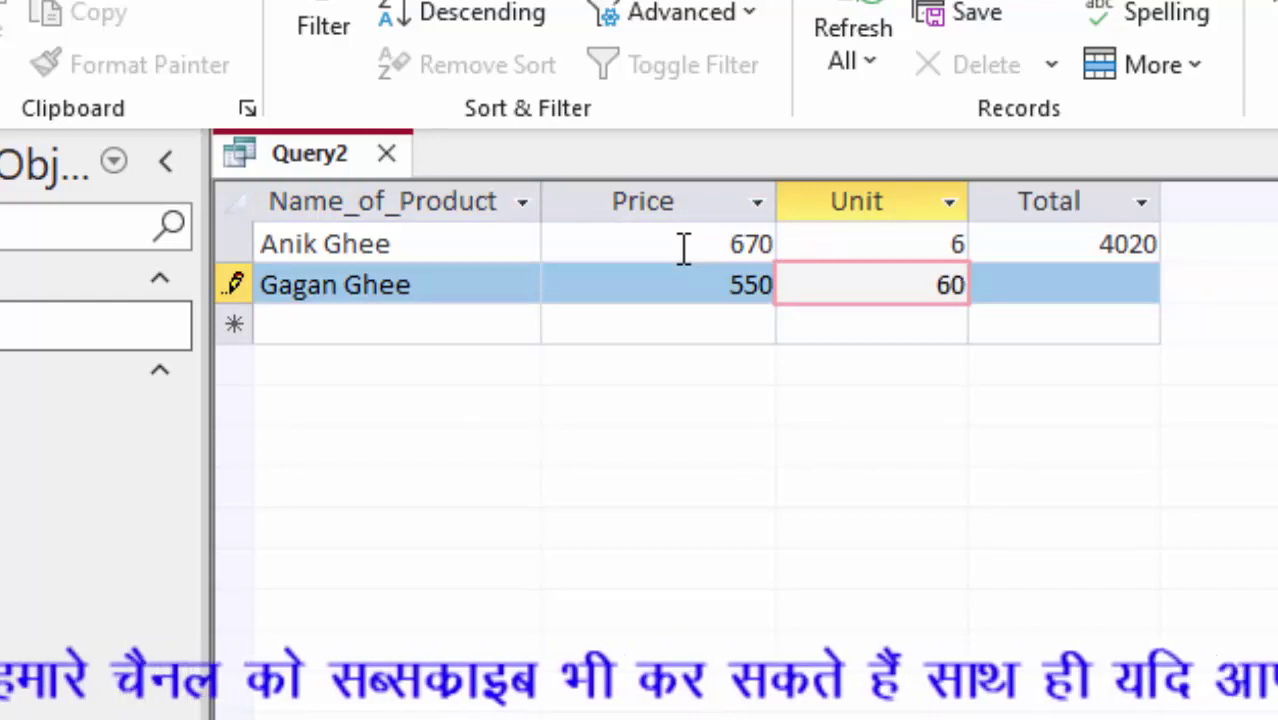
key(Tab)
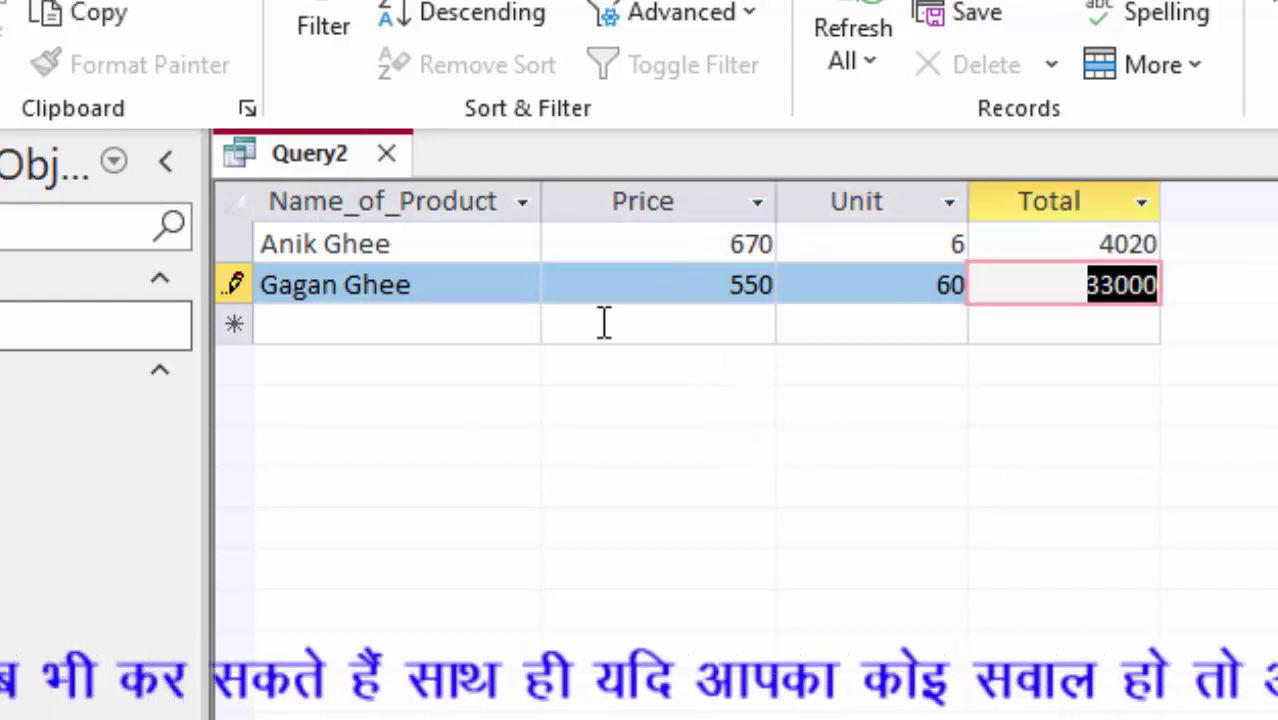
click(420, 330)
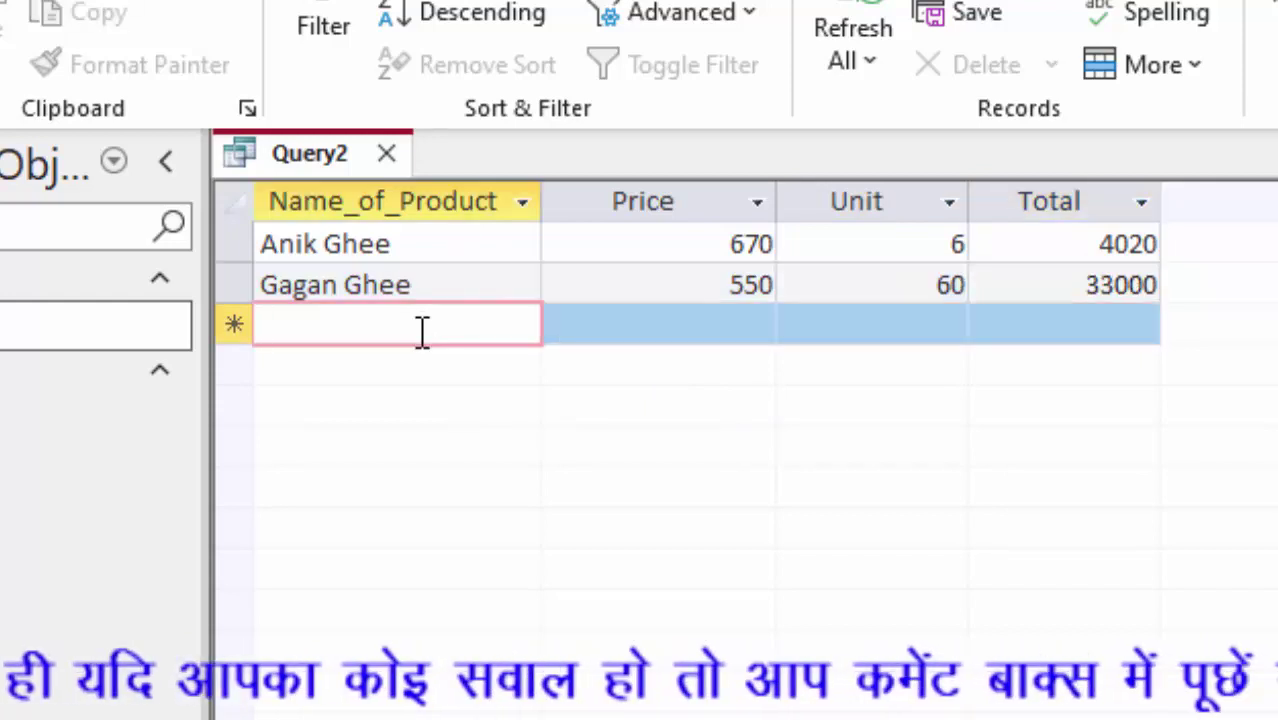
Step: Enter Refined Oil with Price 200 and Unit 30, giving Total 6000
text(R)
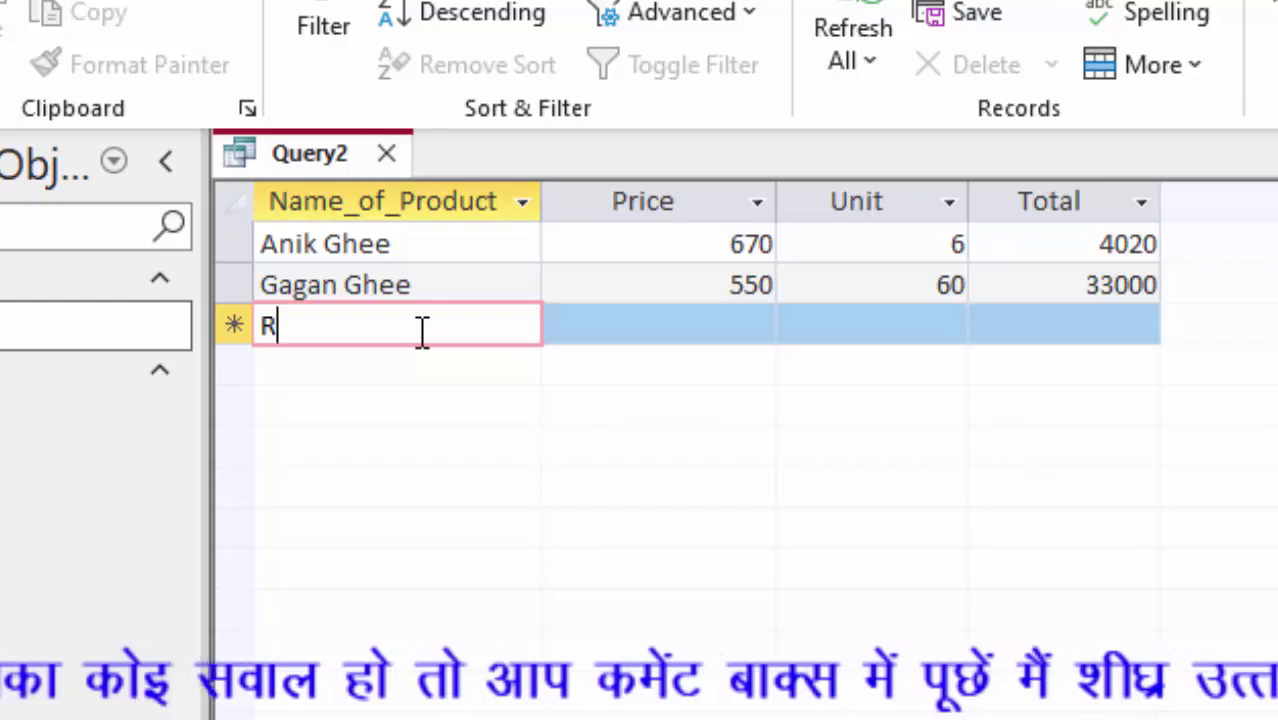
text(efined)
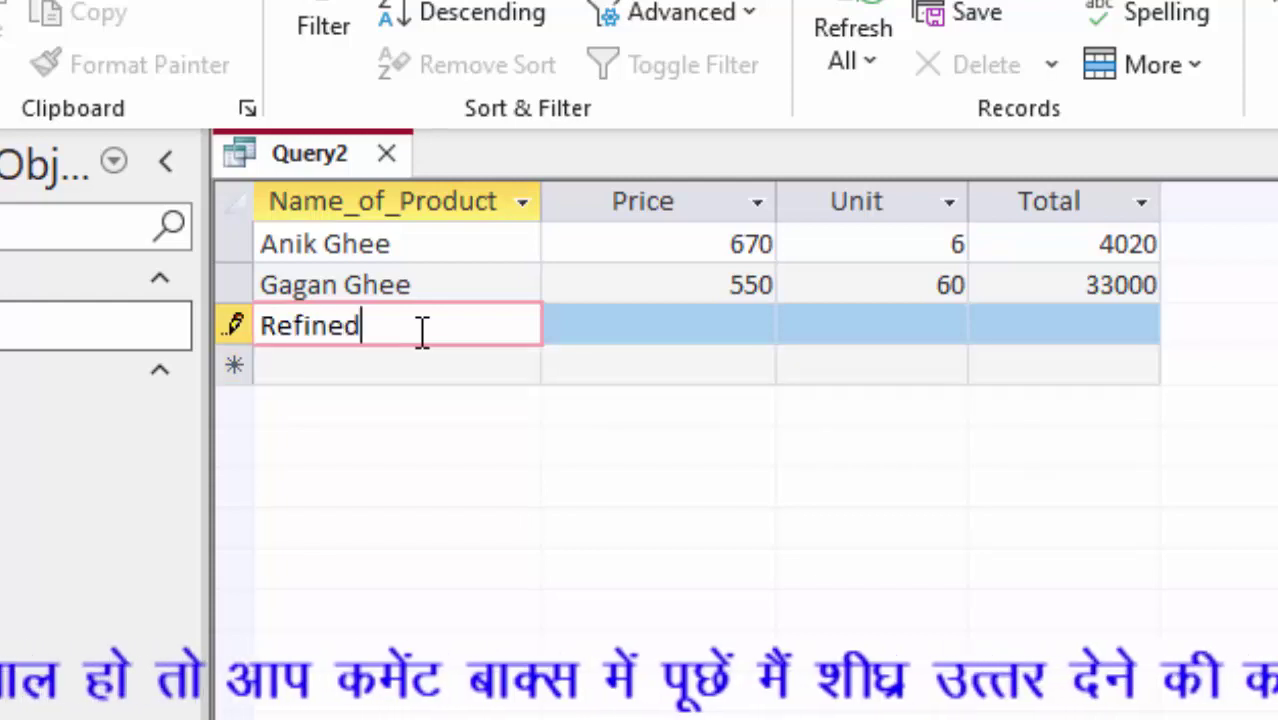
text( Oil)
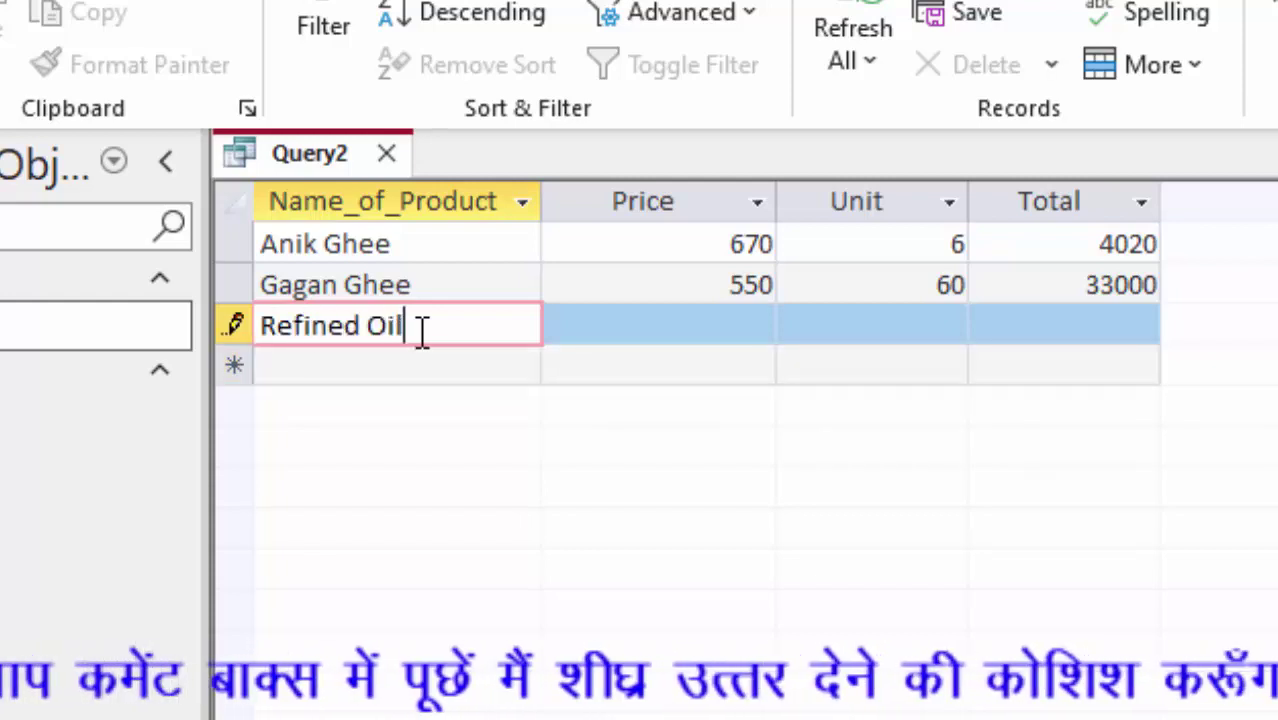
key(Tab)
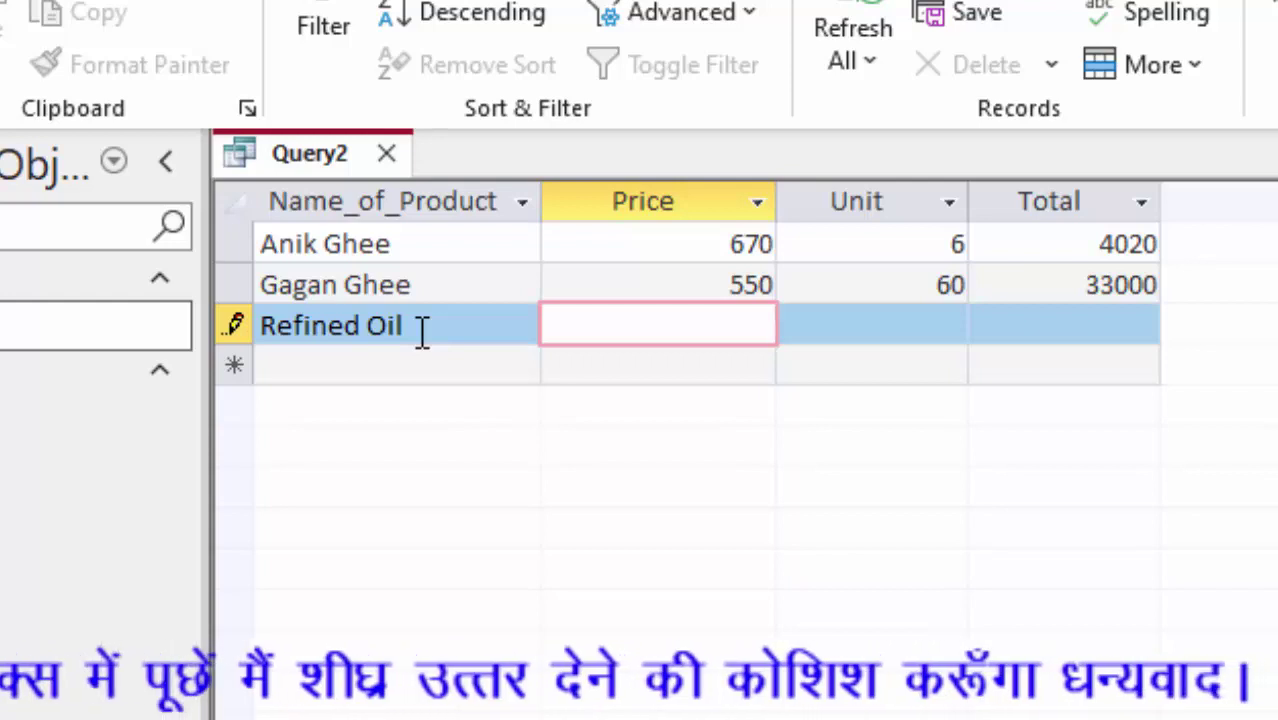
text(200)
key(Tab)
text(30)
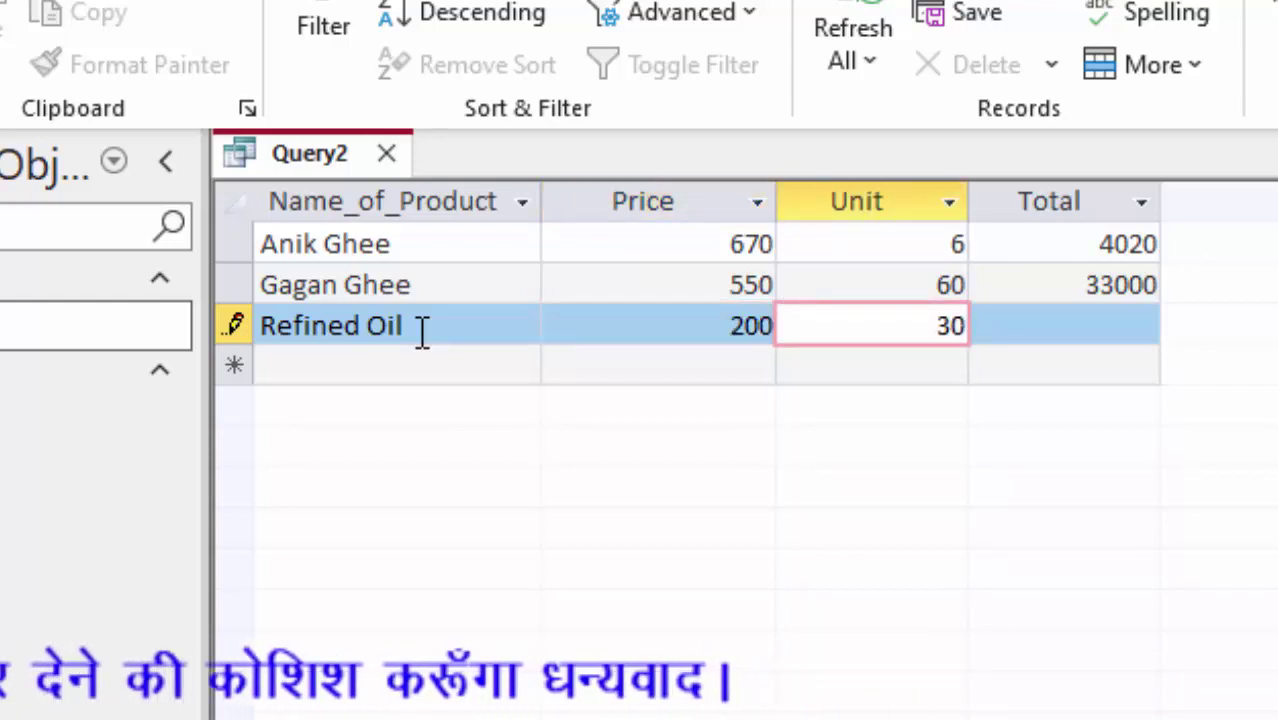
key(Tab)
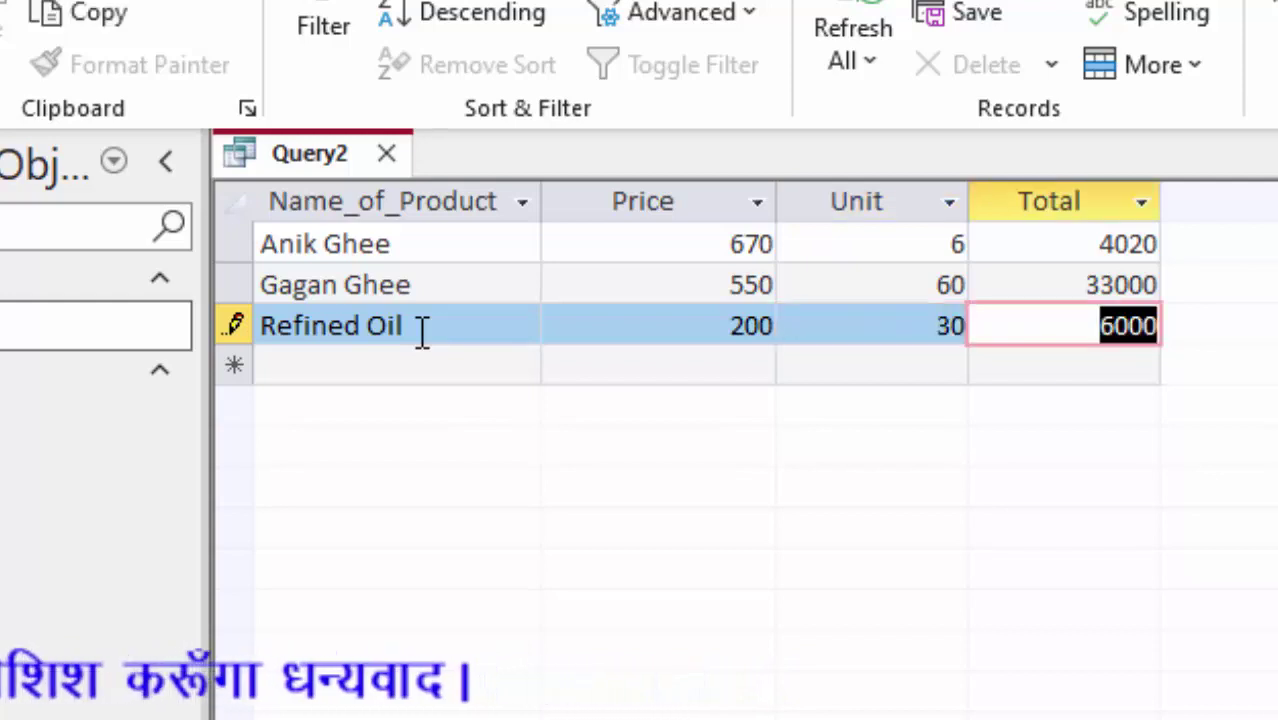